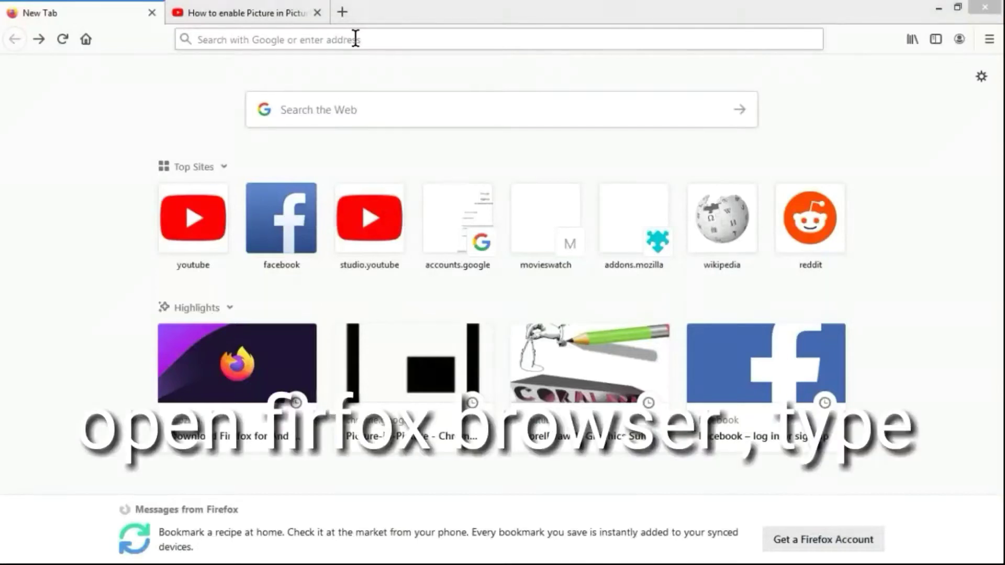
- Load about:config from the Firefox address bar
left_click(355, 38)
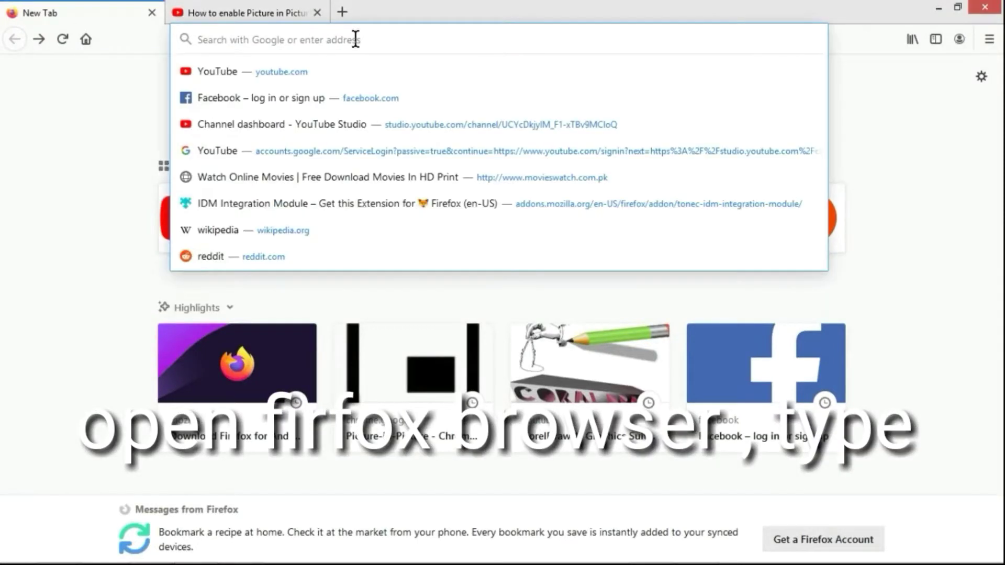
type("a")
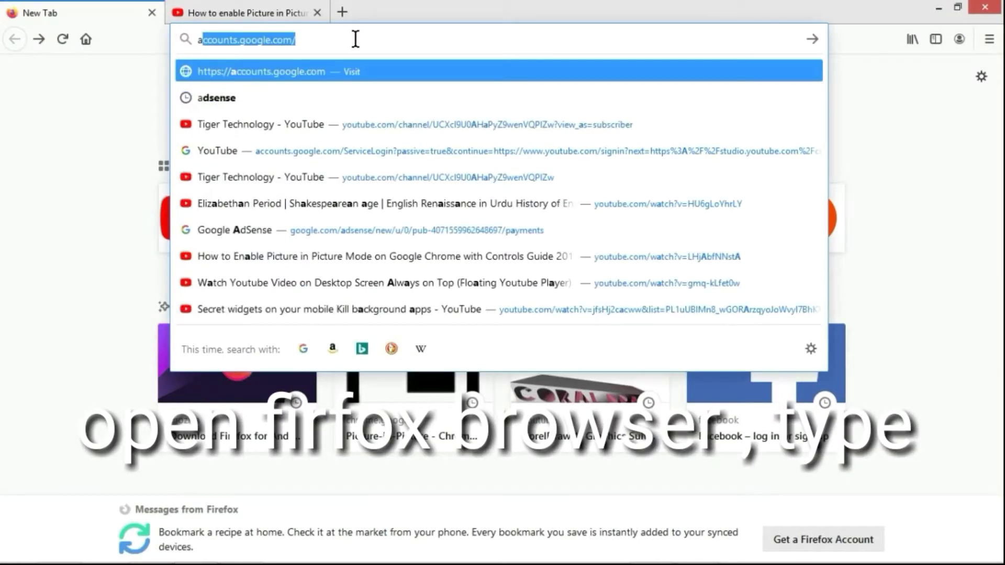
type("b")
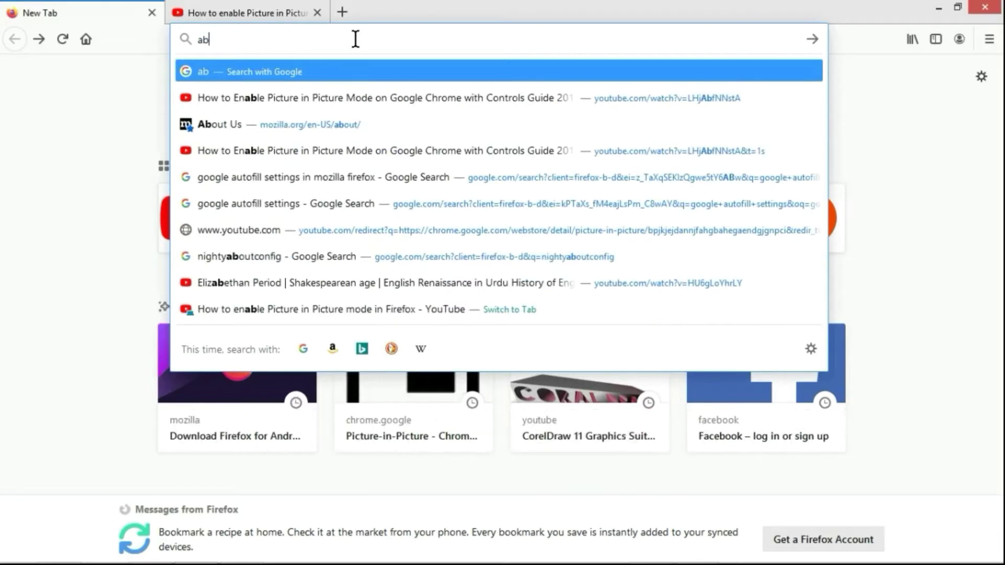
type("out")
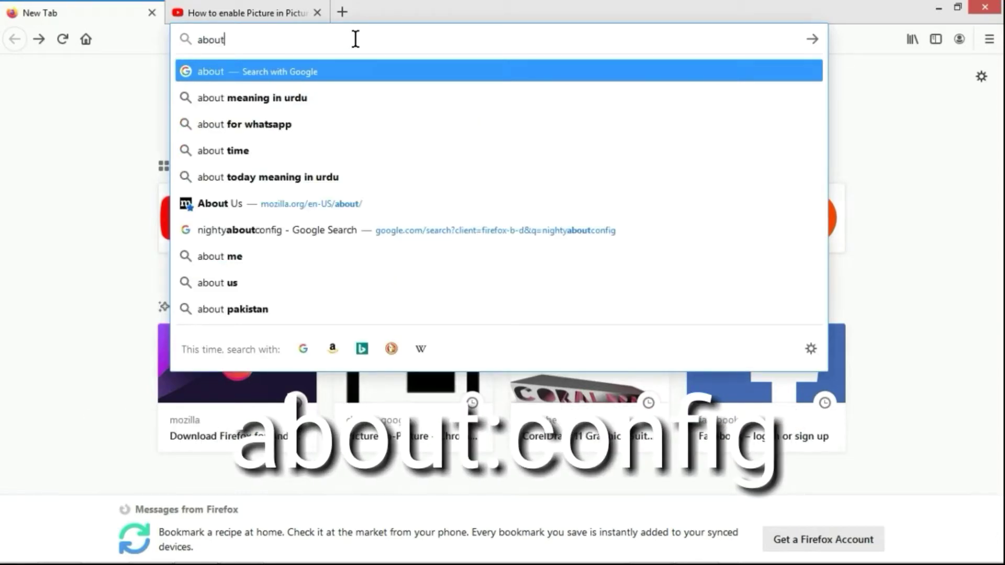
type(":")
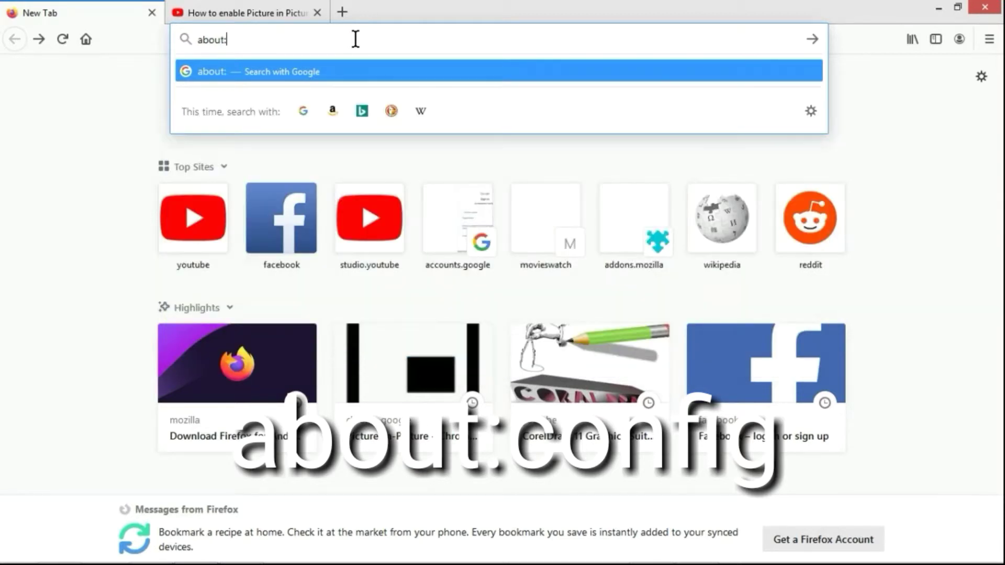
type("con")
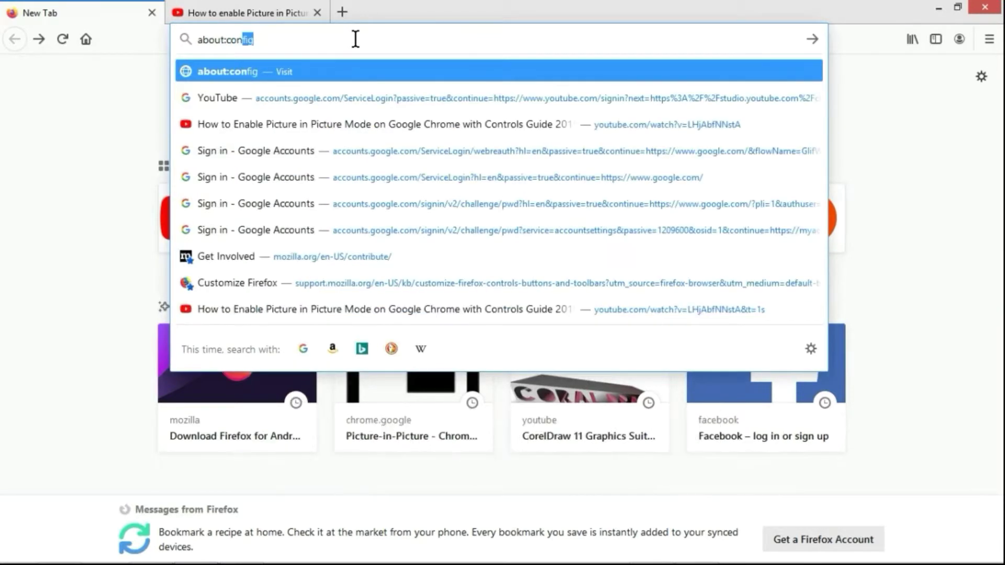
type("f")
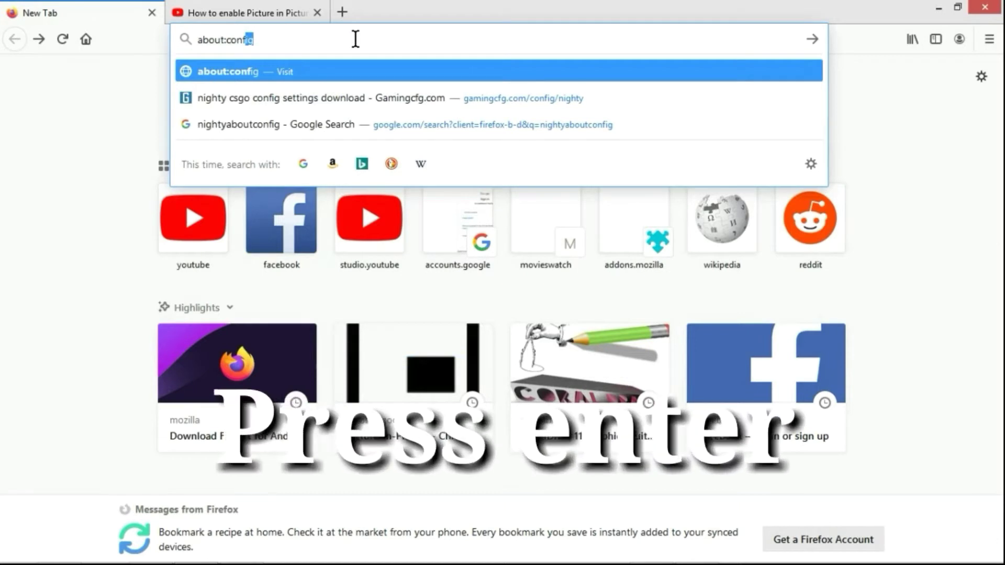
type("ig")
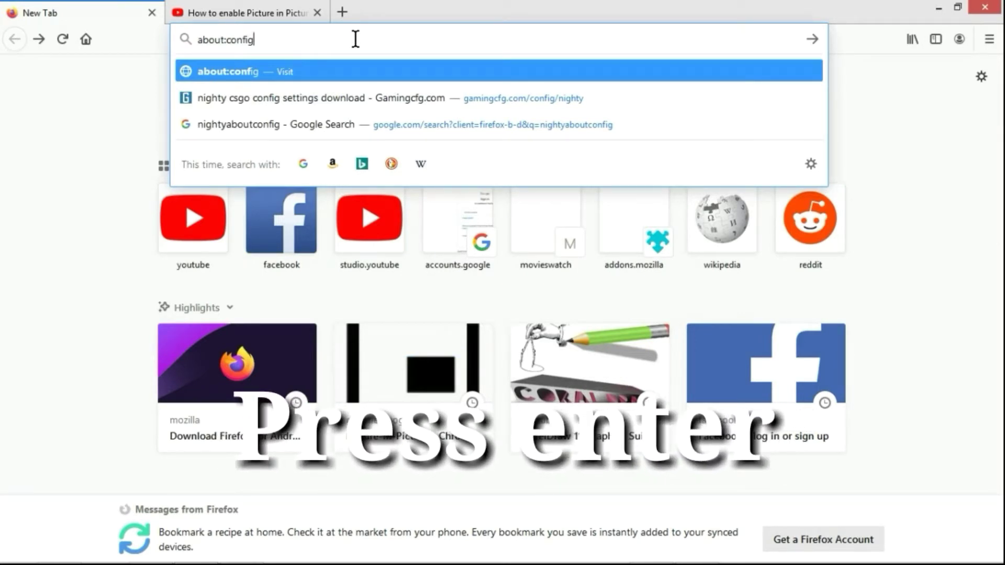
key("Return")
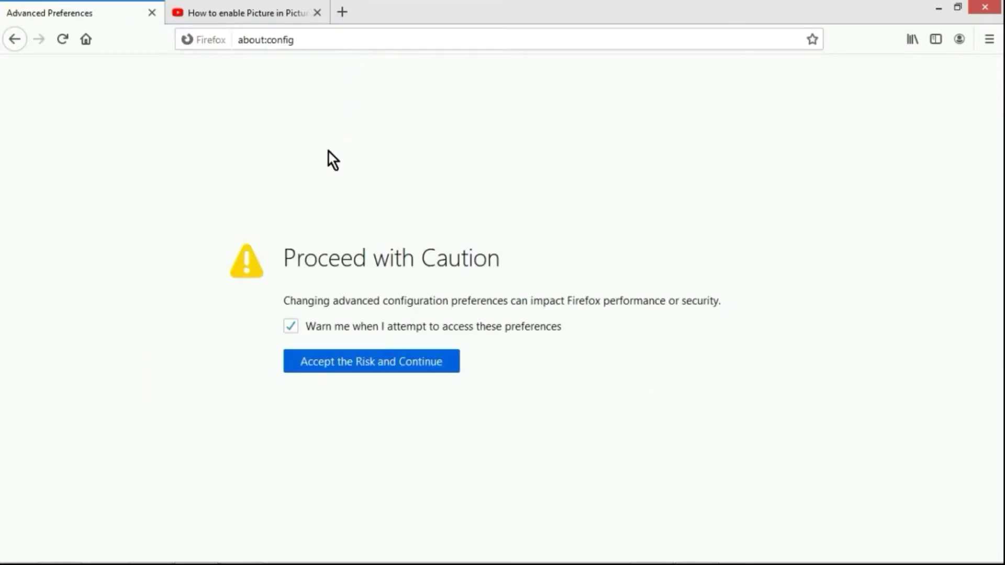
- Accept the about:config risk warning to reach the preferences search
left_click(391, 369)
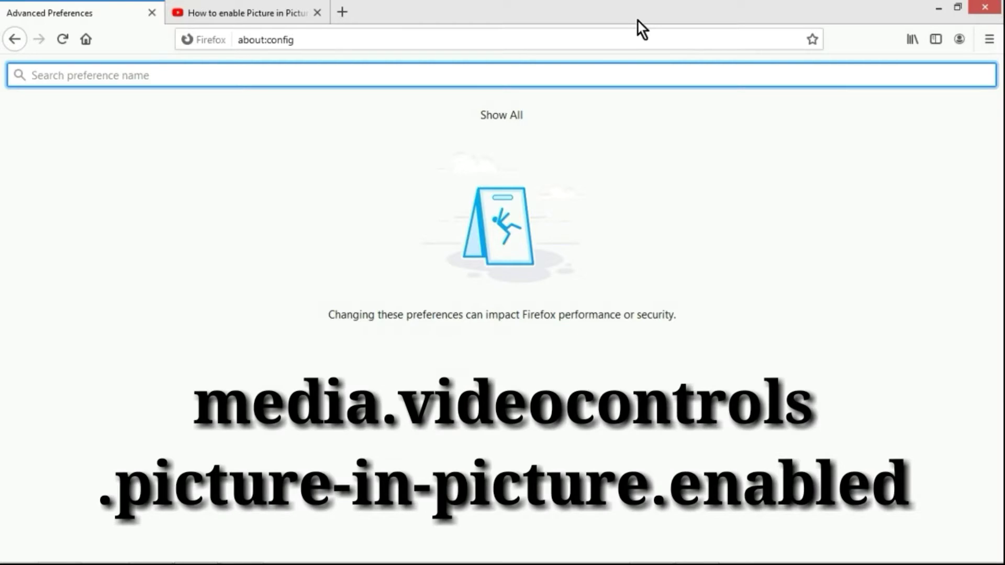
- Paste media.videocontrols.picture-in-picture.enabled into the preference search and toggle it to true
right_click(508, 73)
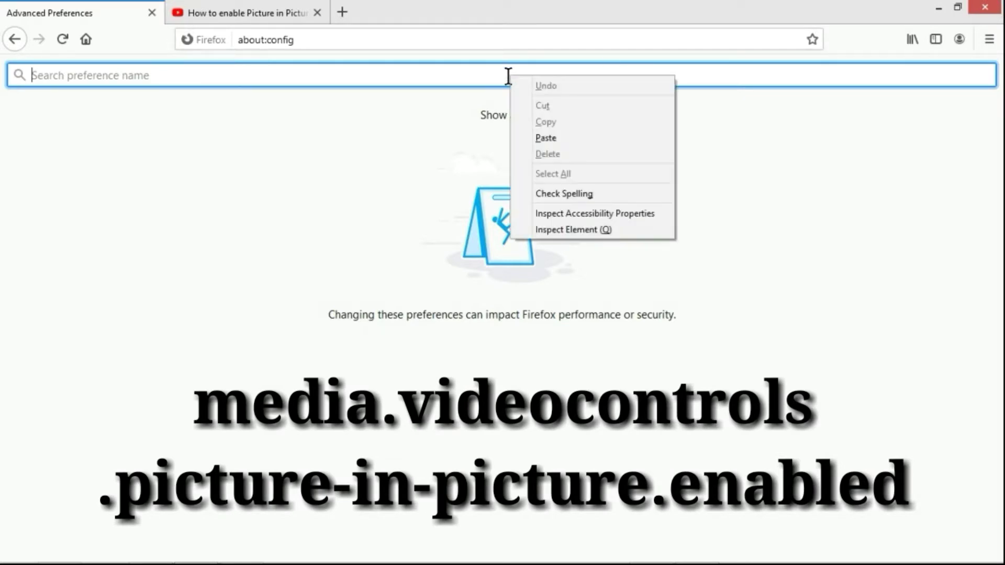
left_click(546, 138)
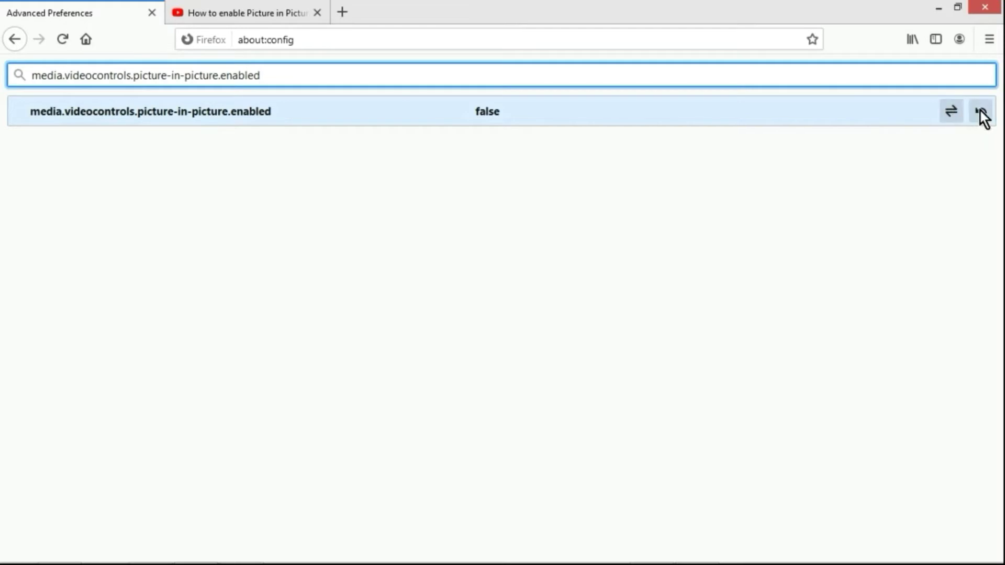
left_click(950, 110)
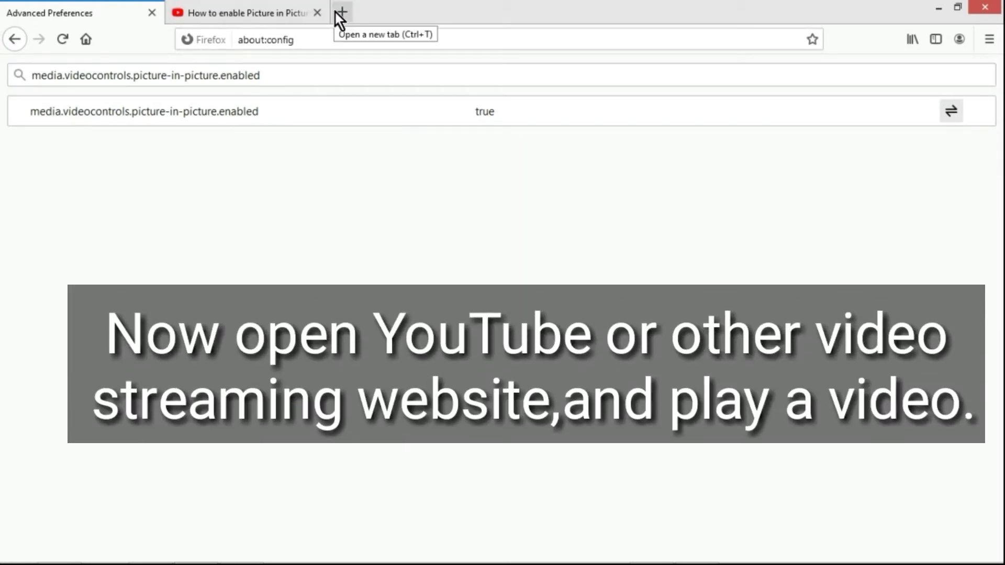
- Open a new tab, close the tutorial and Advanced Preferences tabs, and load YouTube from Top Sites
left_click(335, 12)
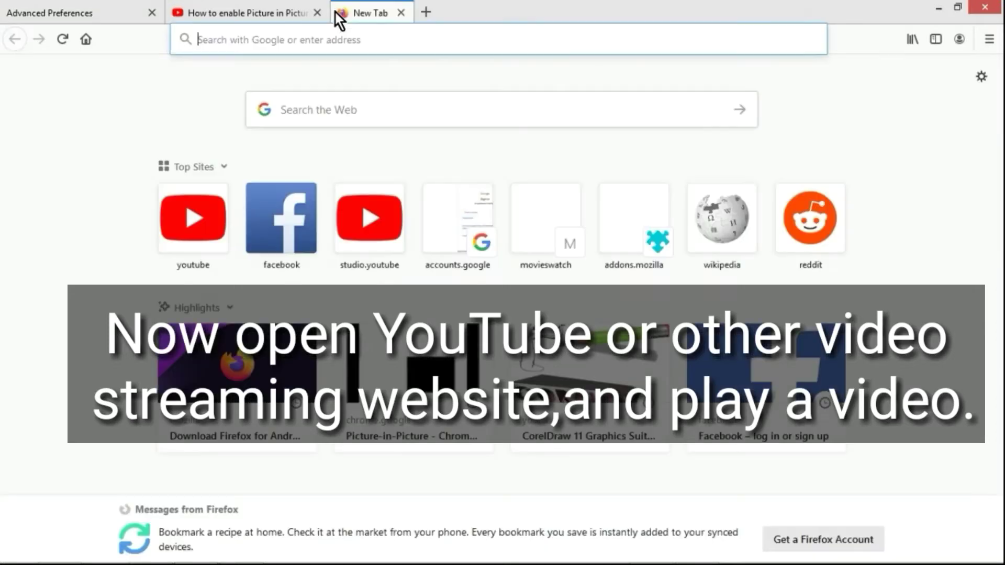
left_click(316, 13)
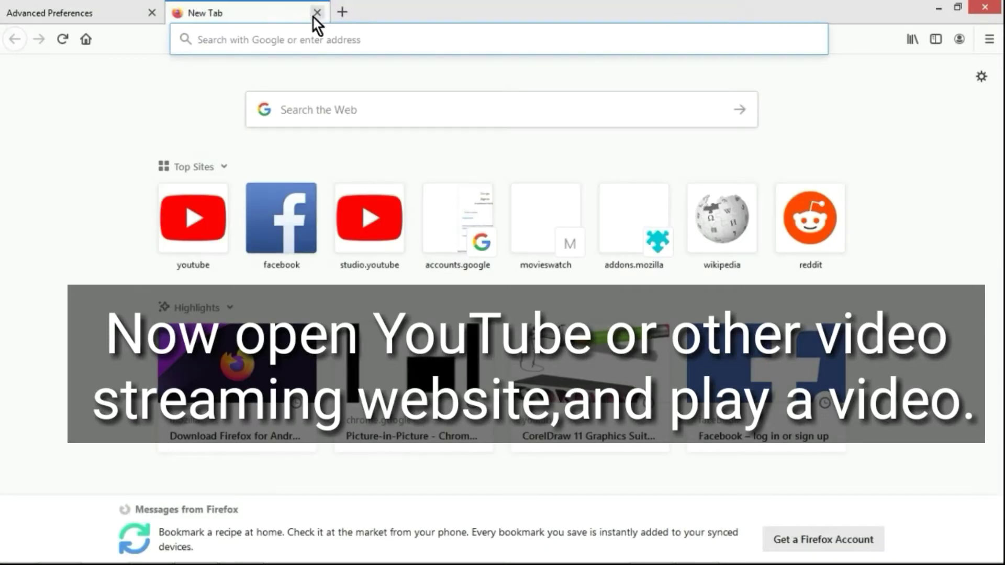
left_click(151, 14)
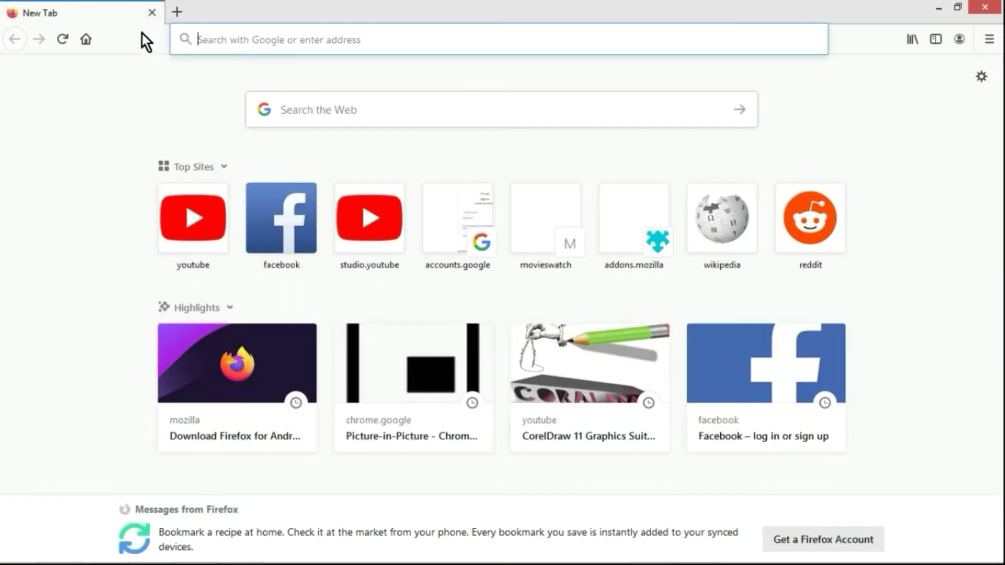
left_click(212, 248)
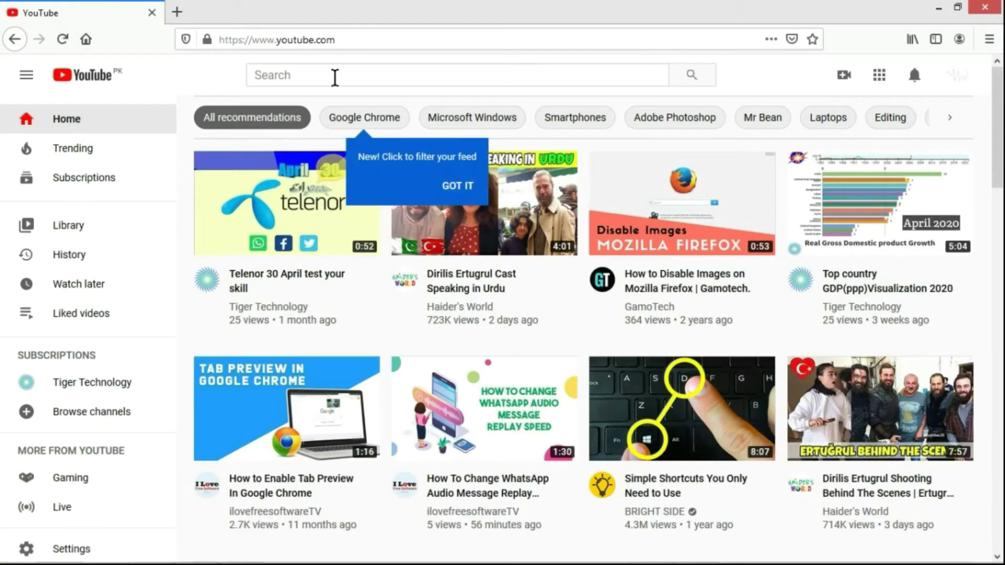
- Search YouTube for 'travel to pakistan' using the suggestion and scroll through the results
left_click(334, 77)
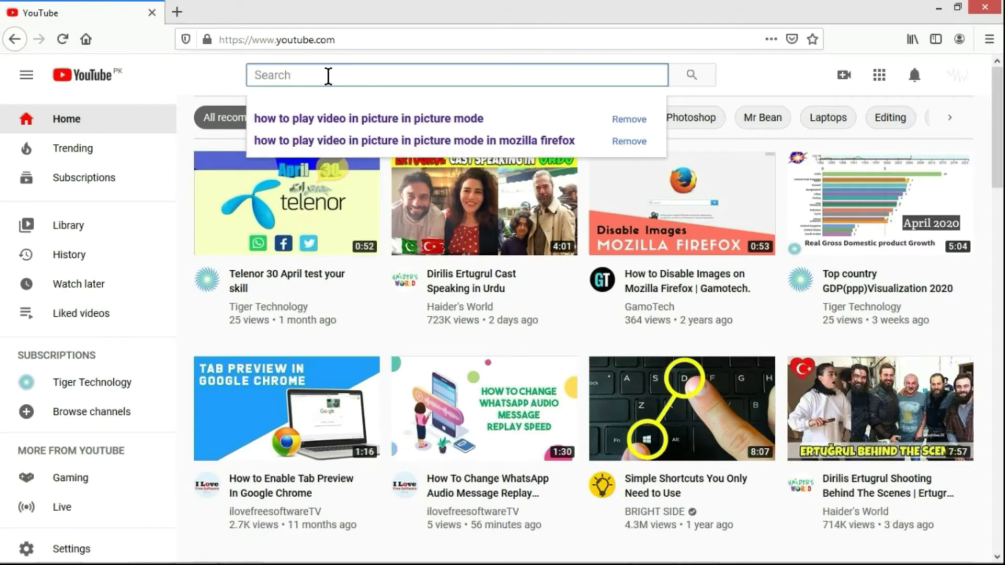
type("Travel")
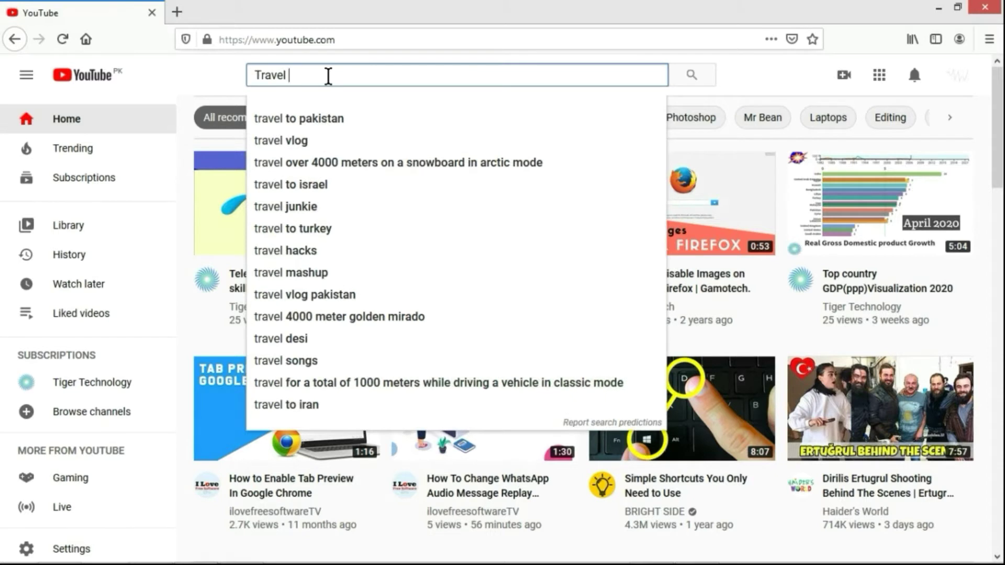
left_click(338, 114)
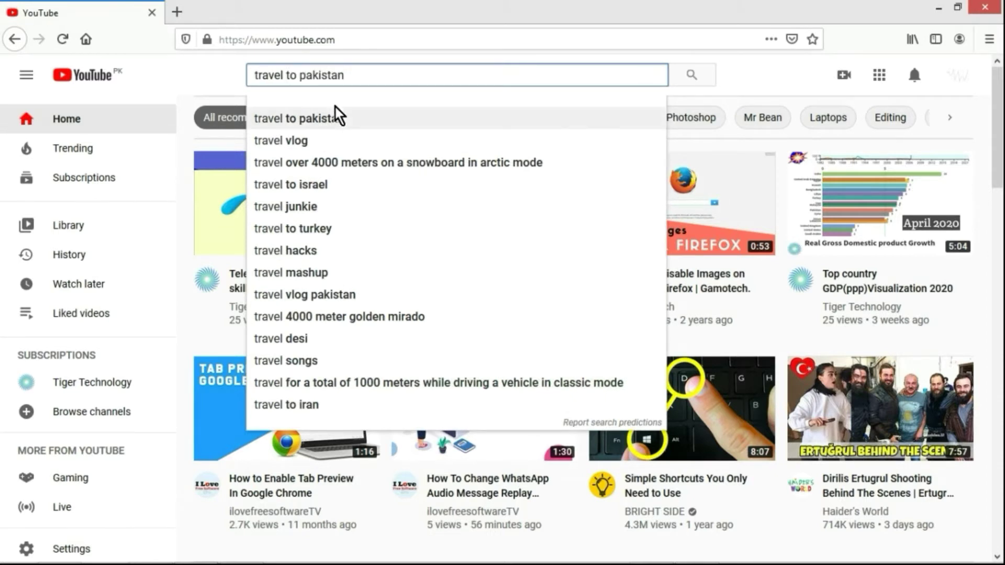
left_click(335, 109)
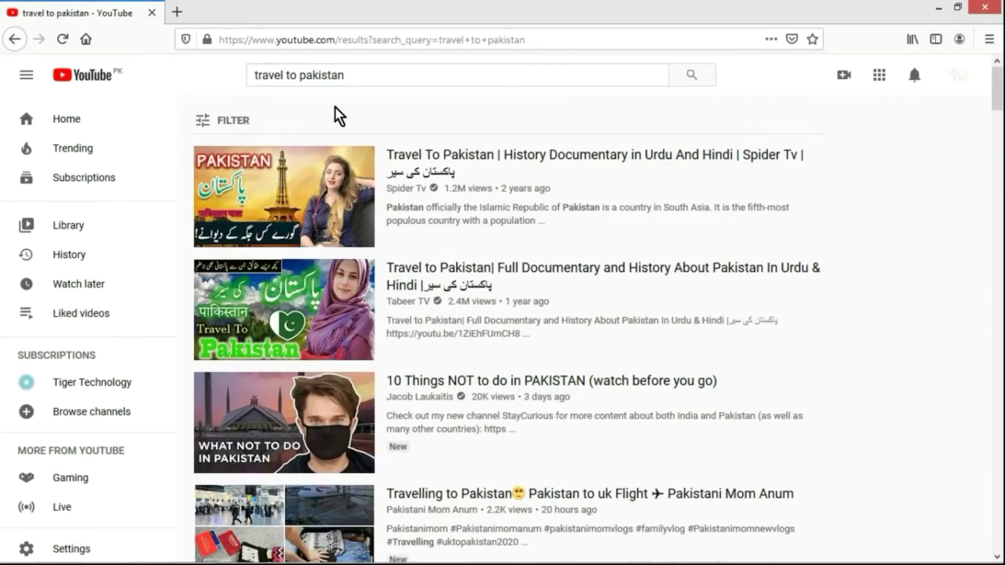
mouse_move(581, 268)
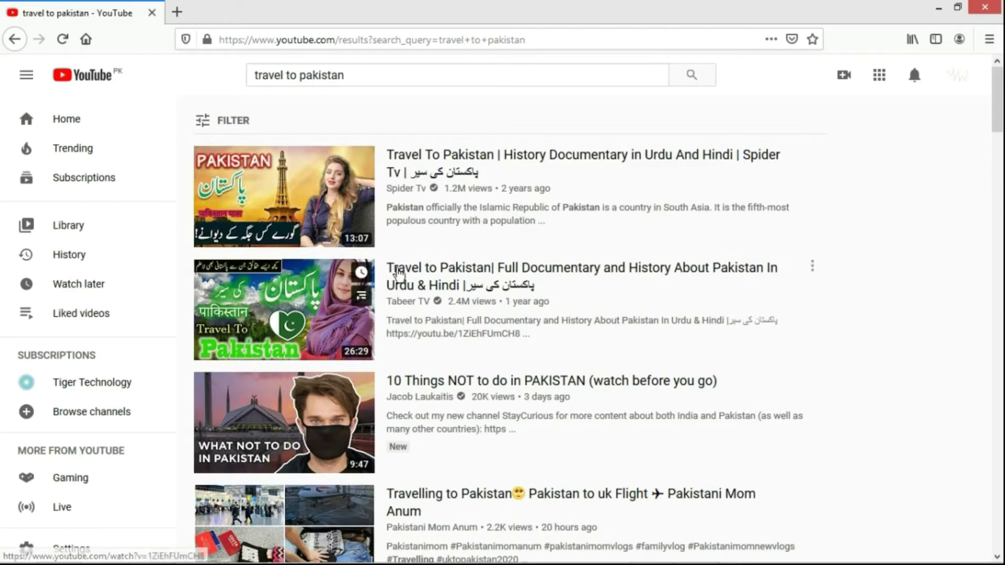
scroll(431, 329, "down", 1)
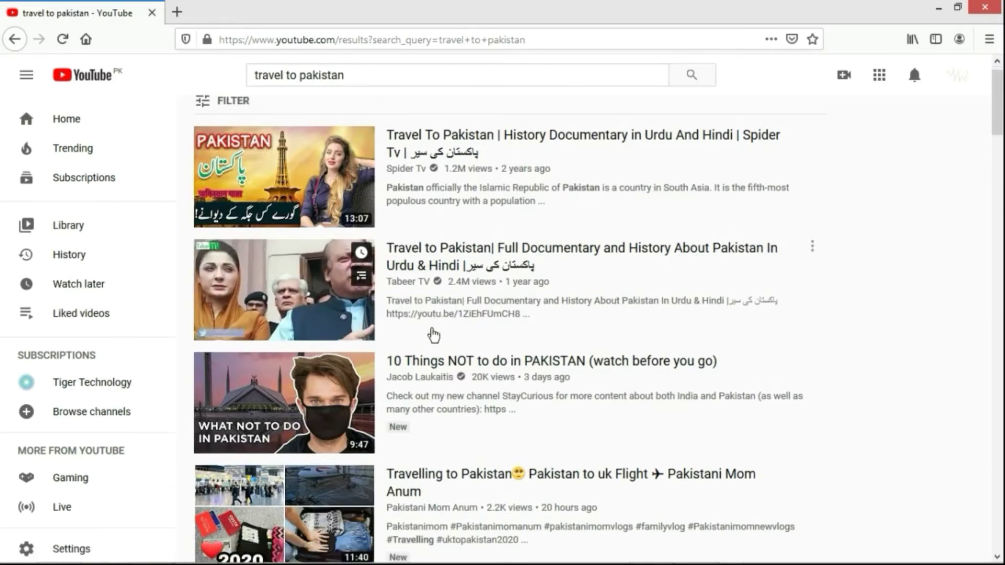
scroll(433, 338, "down", 3)
scroll(433, 337, "down", 2)
scroll(432, 338, "down", 2)
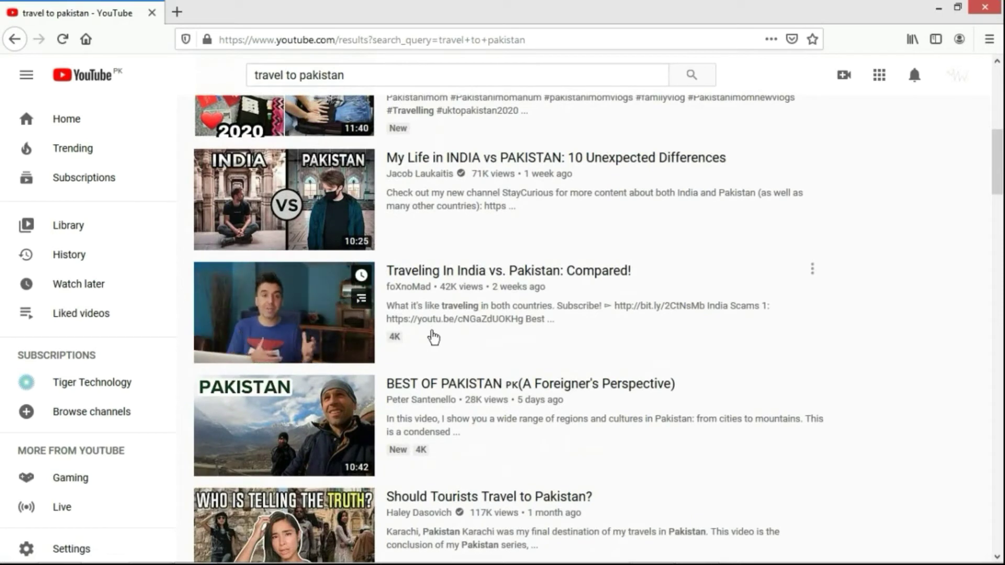
scroll(432, 338, "down", 1)
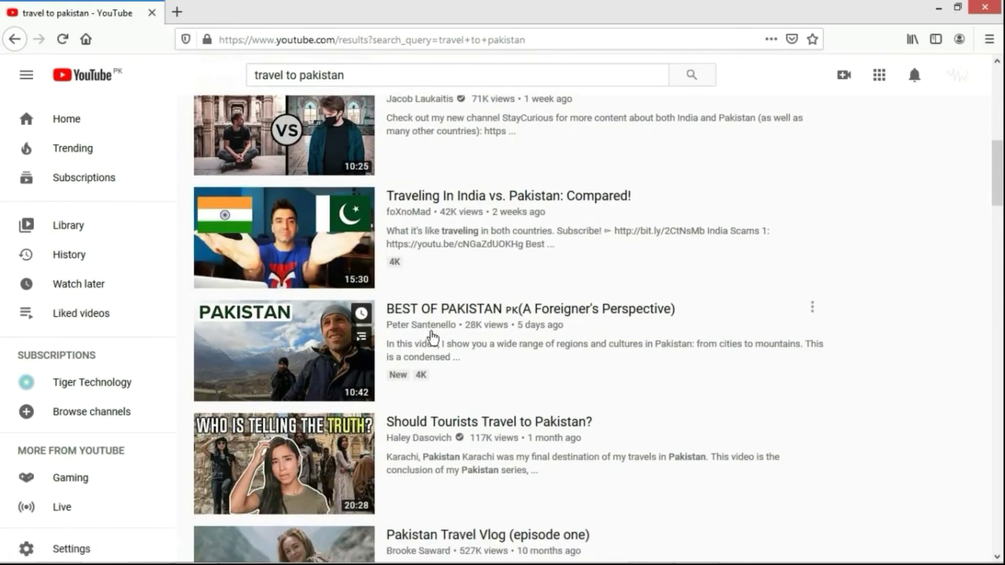
scroll(433, 337, "down", 1)
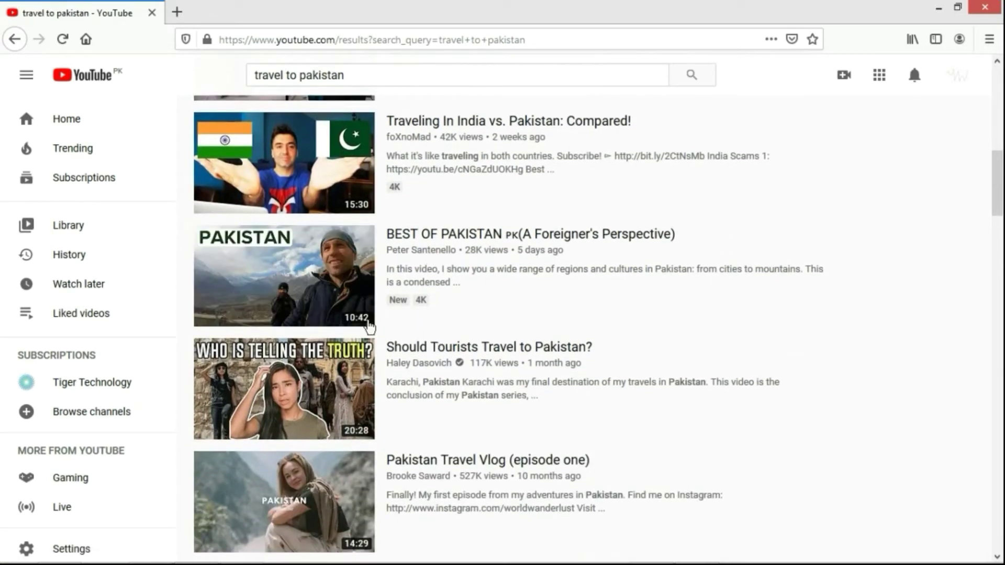
- Play 'BEST OF PAKISTAN (A Foreigner's Perspective)' and pop it out into picture-in-picture
left_click(294, 307)
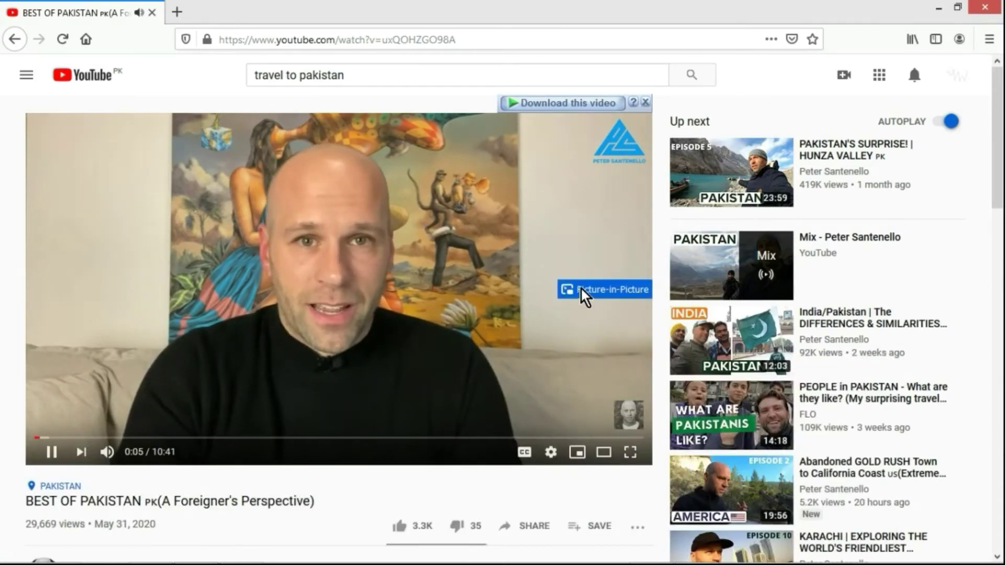
left_click(583, 294)
mouse_move(836, 469)
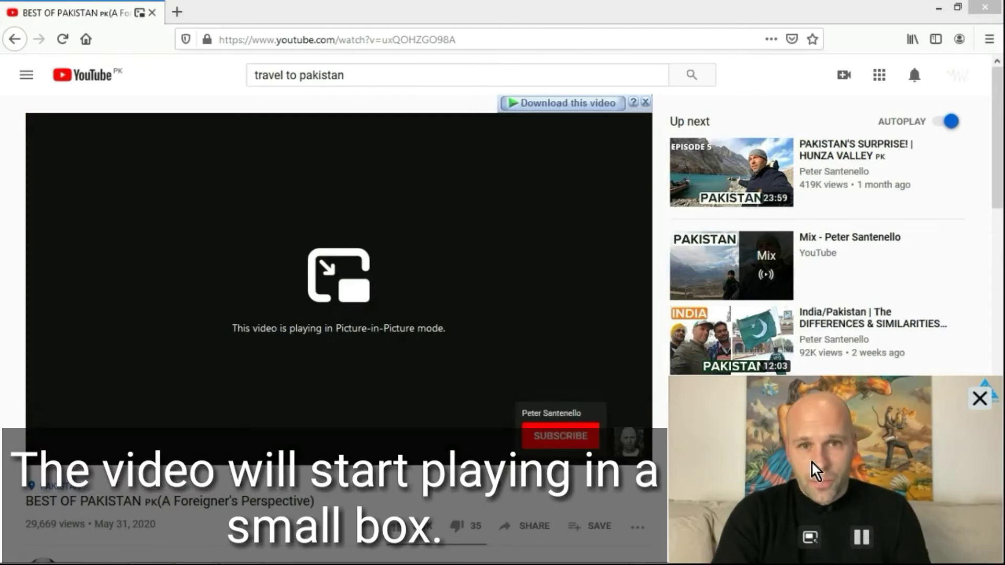
- Move the floating video over the upper-left of the page, shrink it twice, and resume playback
mouse_move(818, 464)
left_mouse_down()
mouse_move(247, 135)
mouse_move(108, 233)
mouse_move(188, 414)
mouse_move(363, 278)
mouse_move(461, 265)
mouse_move(493, 269)
mouse_move(493, 451)
mouse_move(345, 445)
mouse_move(303, 128)
mouse_move(316, 137)
left_mouse_up()
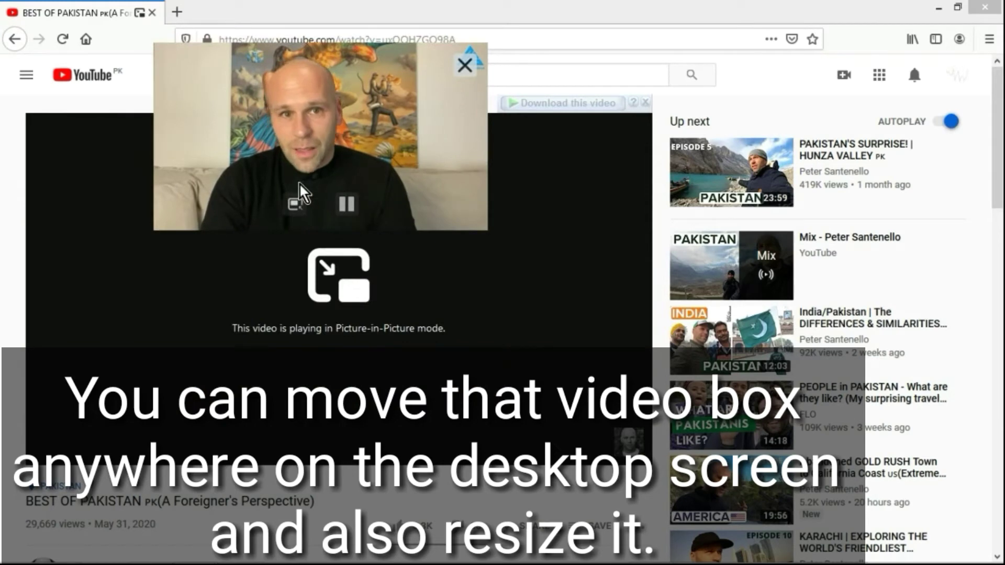
mouse_move(339, 283)
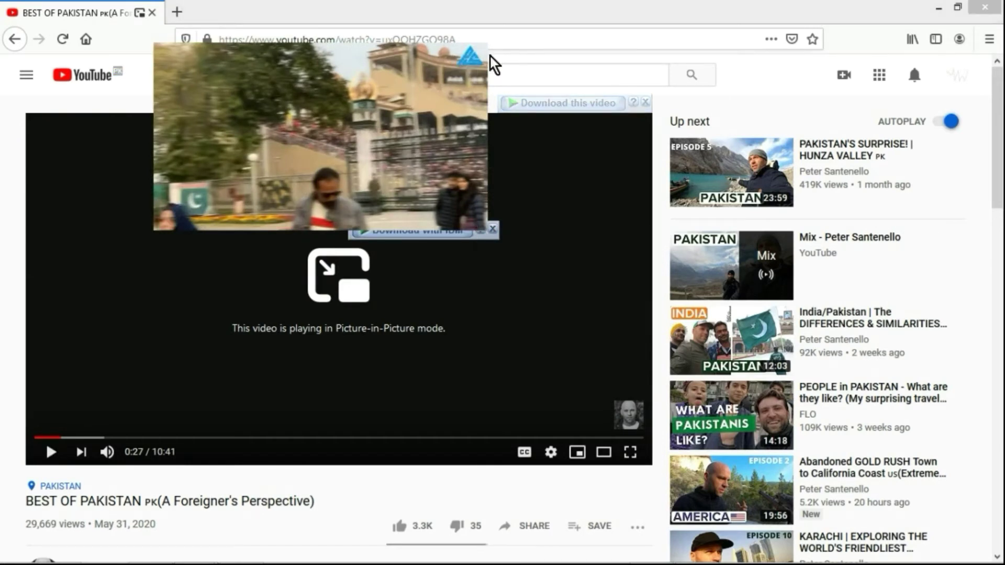
mouse_move(487, 45)
left_mouse_down()
mouse_move(357, 122)
mouse_move(555, 67)
mouse_move(580, 81)
left_mouse_up()
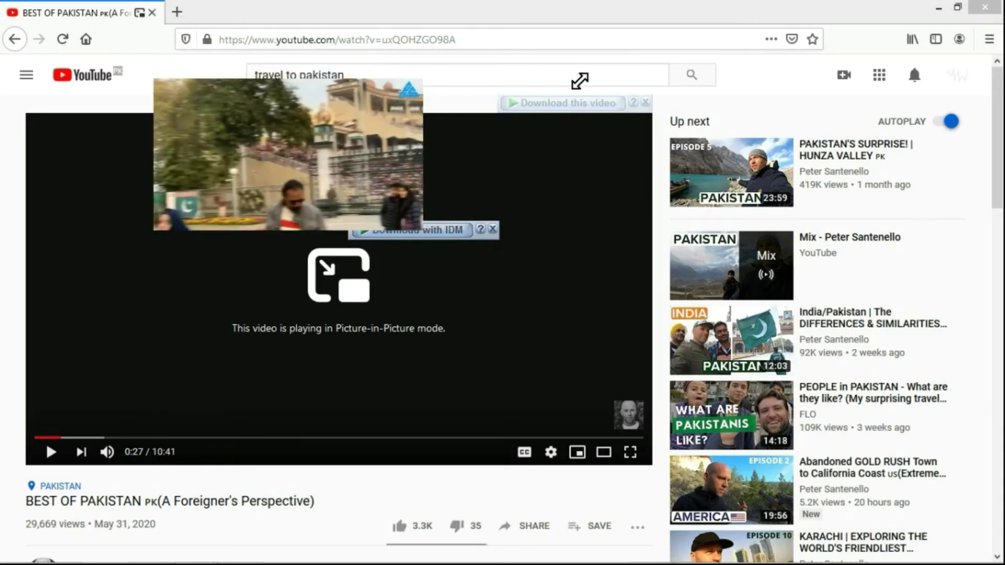
left_click_drag(580, 80, 320, 137)
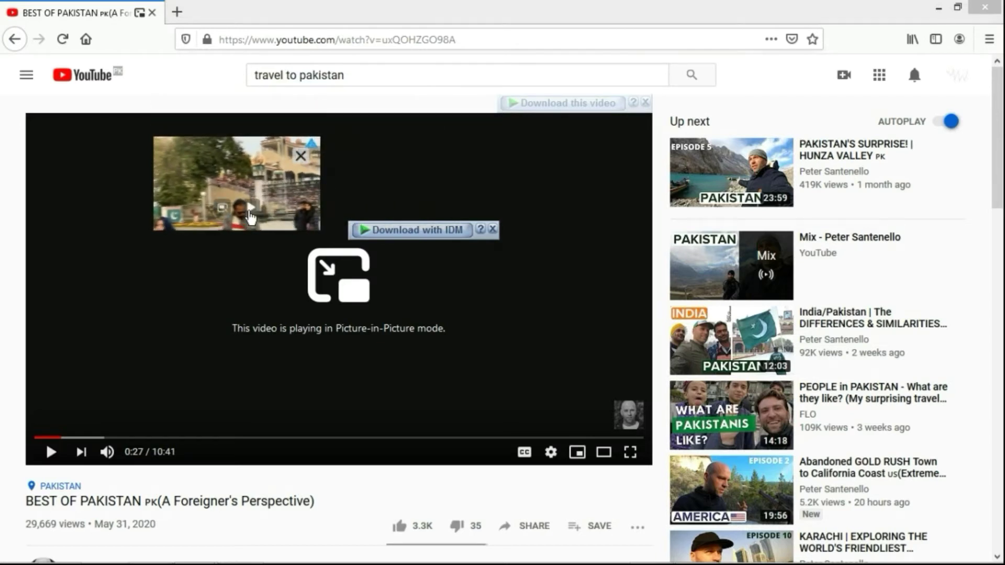
left_click(249, 215)
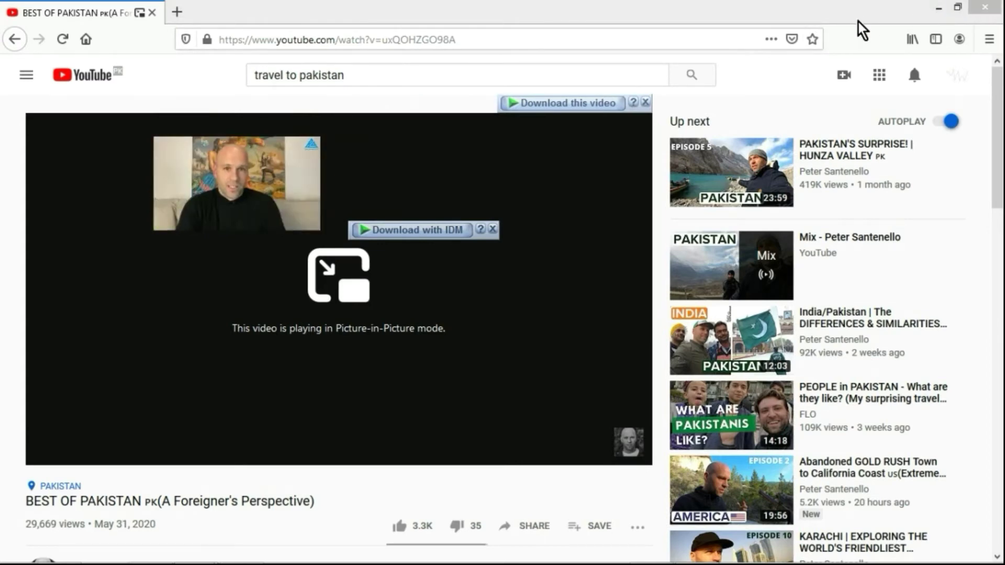
- Minimize Firefox, place the floating video over microsoft.com in Internet Explorer, then close IE
left_click(941, 9)
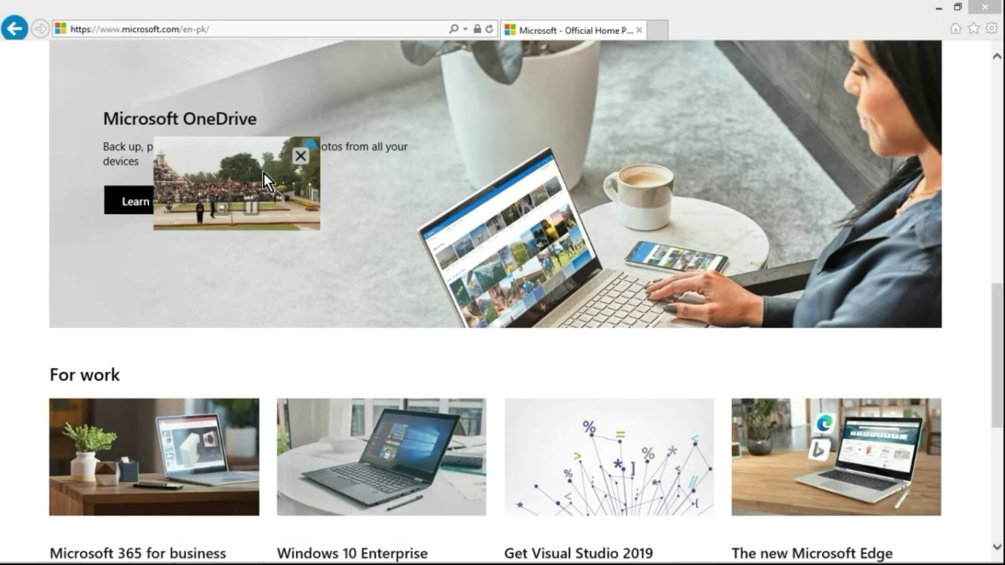
mouse_move(263, 172)
left_mouse_down()
mouse_move(682, 403)
mouse_move(470, 283)
mouse_move(516, 212)
left_mouse_up()
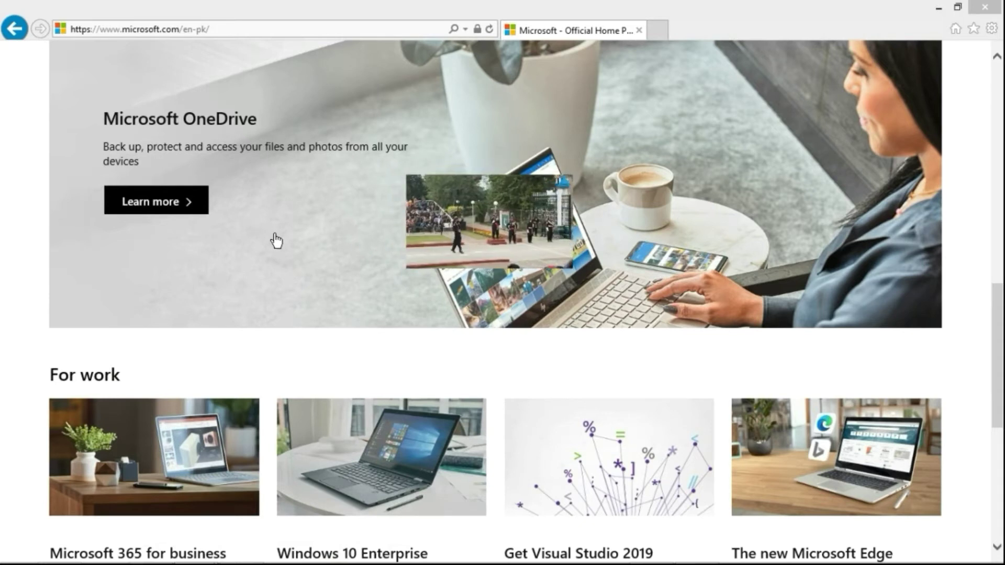
scroll(125, 288, "up", 3)
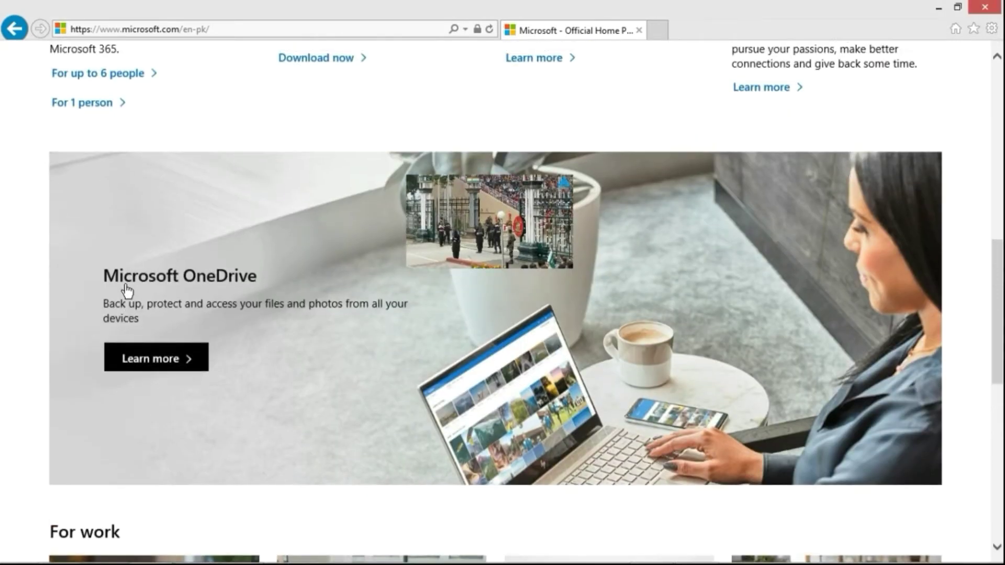
scroll(126, 291, "up", 3)
scroll(125, 291, "up", 3)
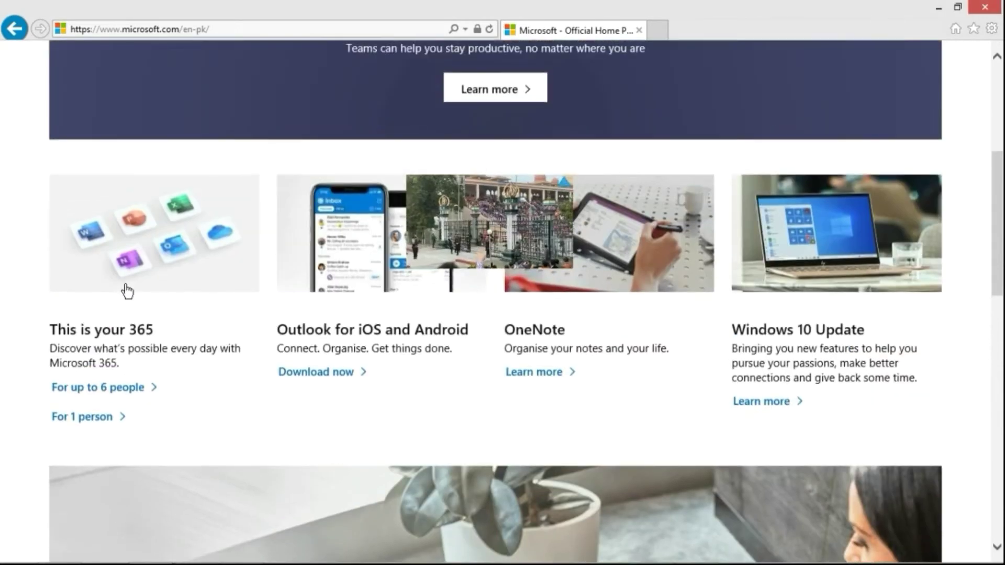
scroll(126, 291, "up", 3)
scroll(127, 291, "up", 3)
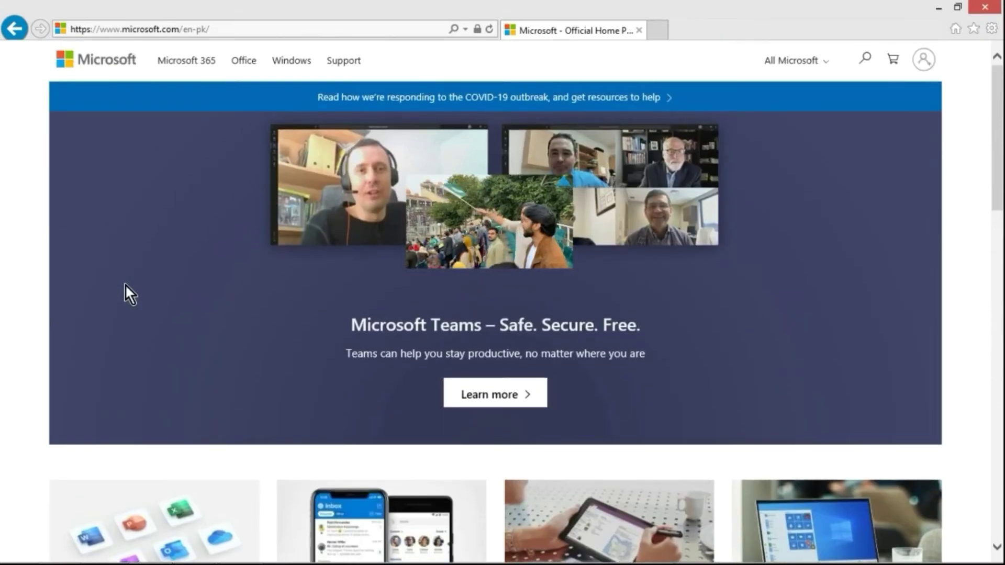
scroll(309, 278, "down", 7)
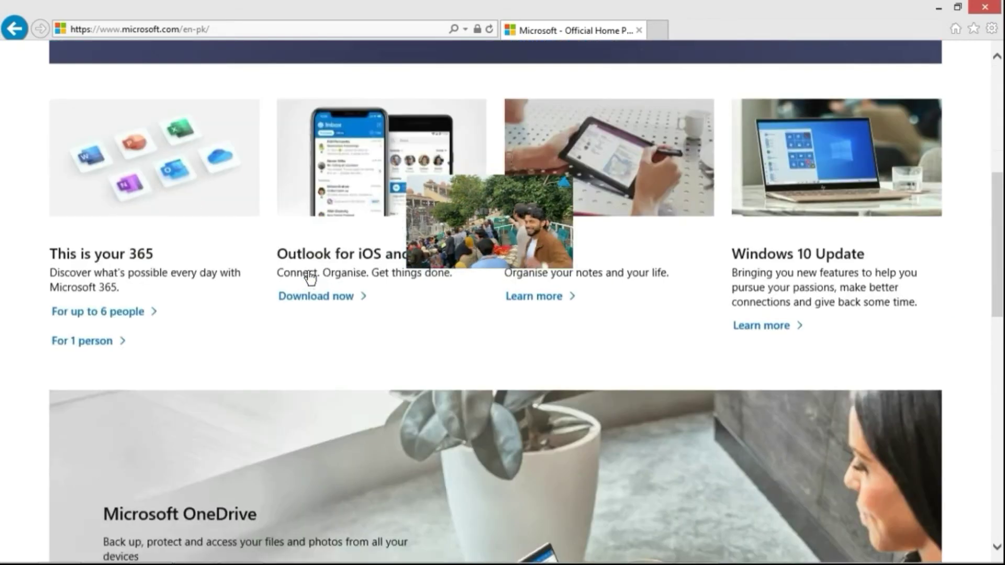
scroll(310, 278, "down", 5)
scroll(310, 278, "down", 3)
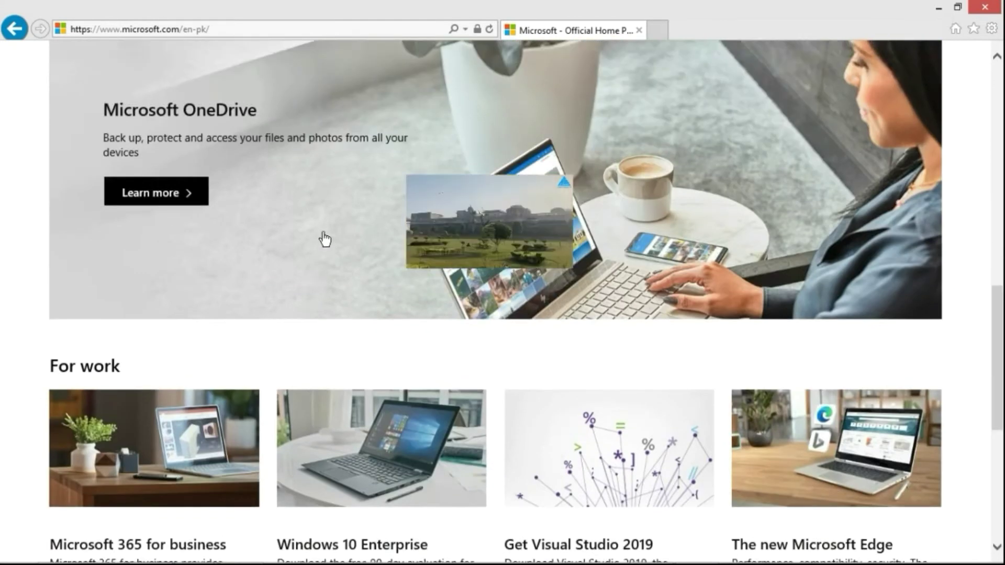
left_click(985, 7)
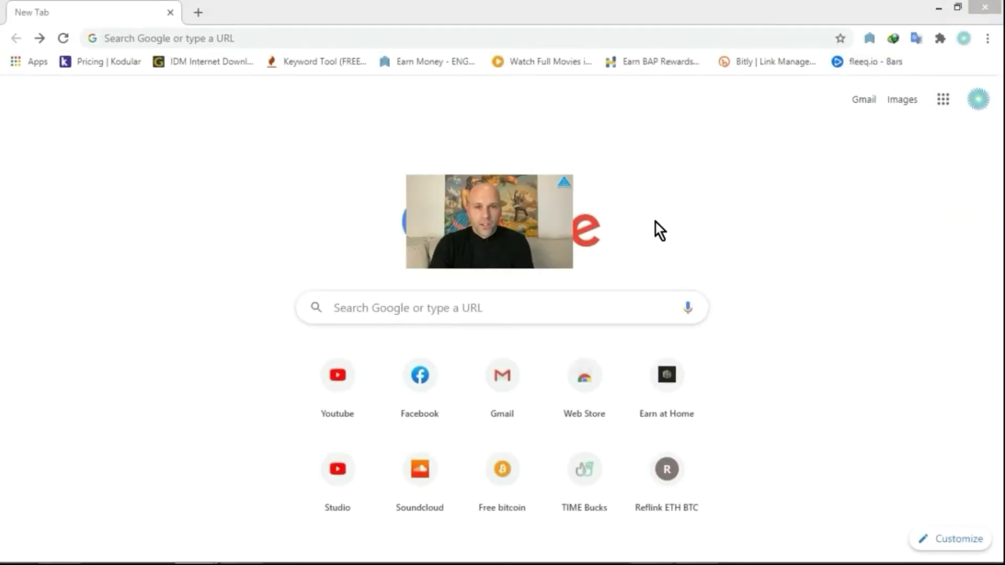
- Move the floating video right and open ARY NEWS LIVE from Chrome's YouTube shortcut
left_click_drag(595, 207, 843, 200)
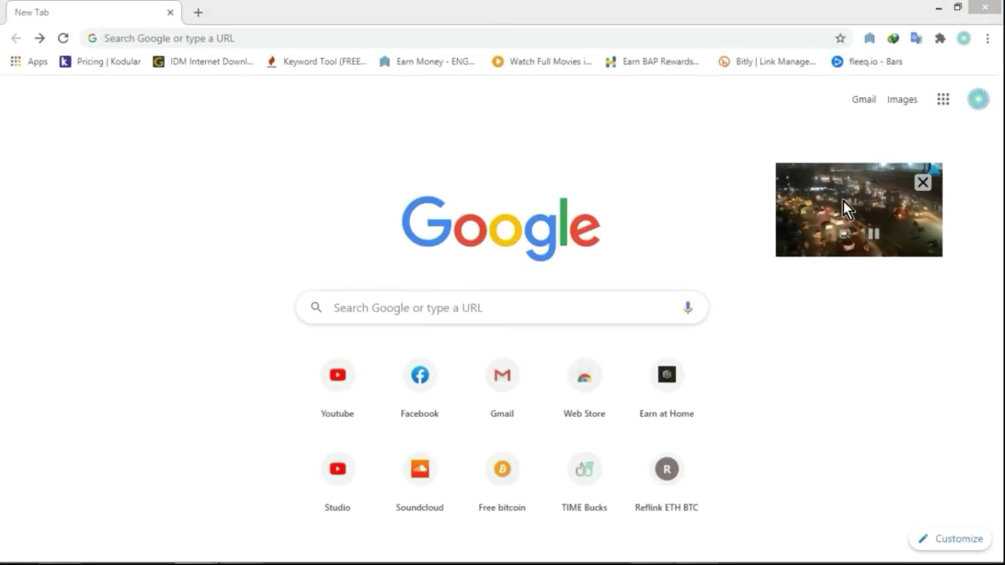
left_click(350, 391)
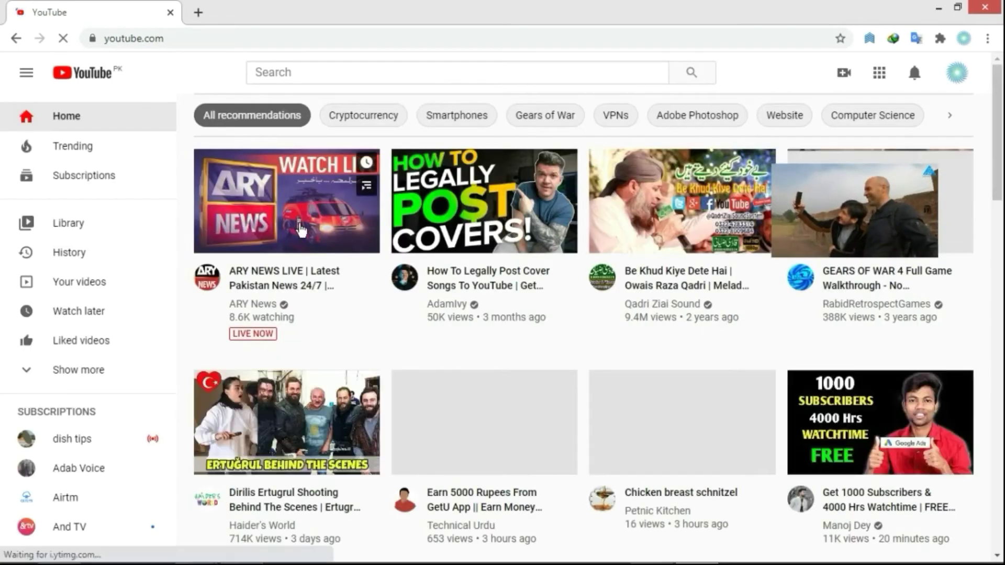
left_click(301, 229)
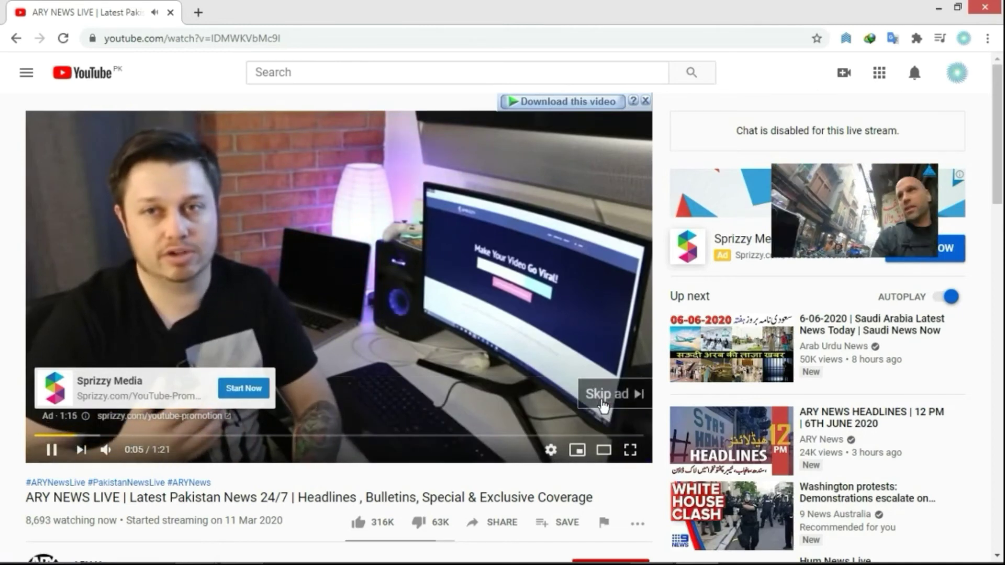
- Skip the ad, pause the live stream, and return to the YouTube home feed
left_click(605, 406)
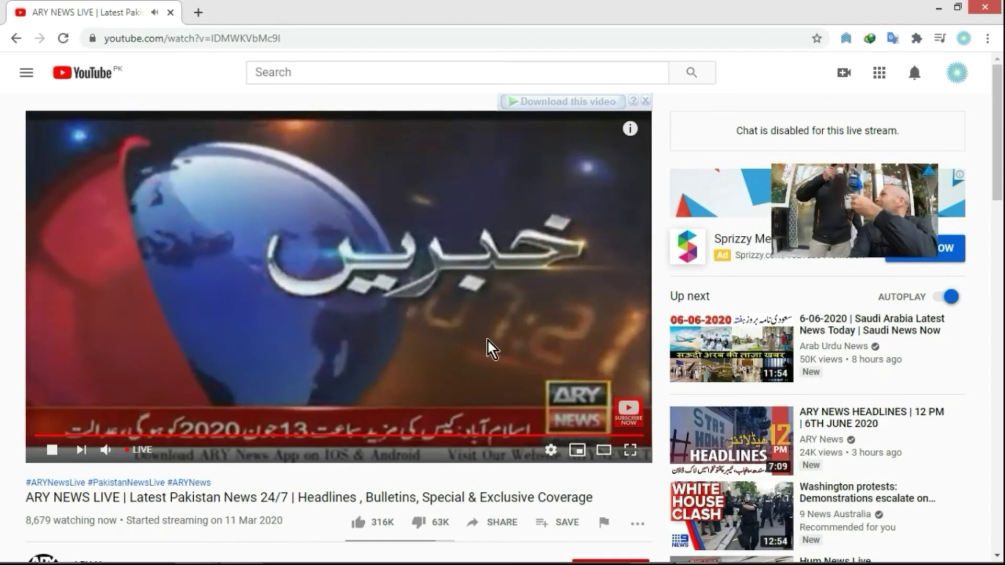
left_click(491, 348)
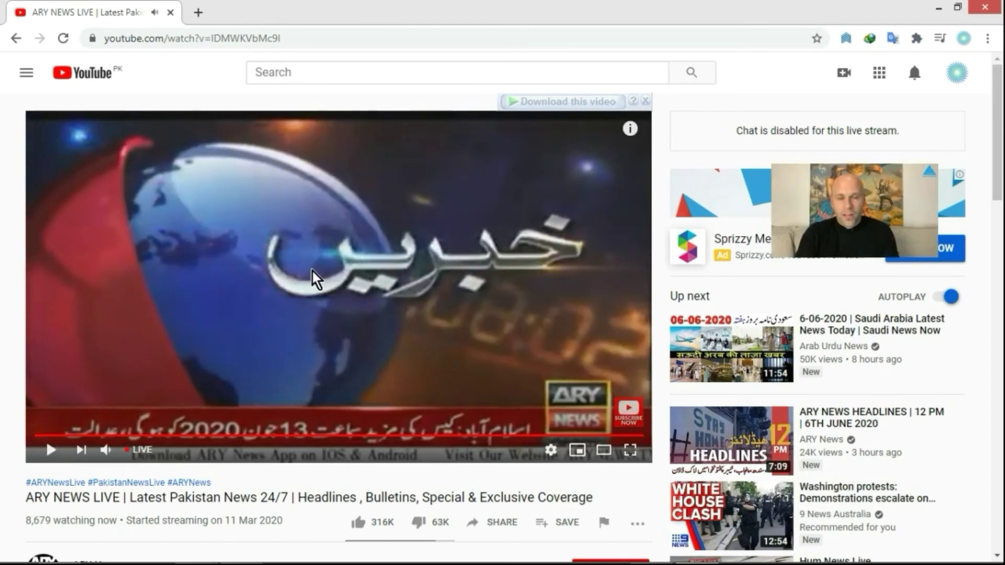
left_click(20, 40)
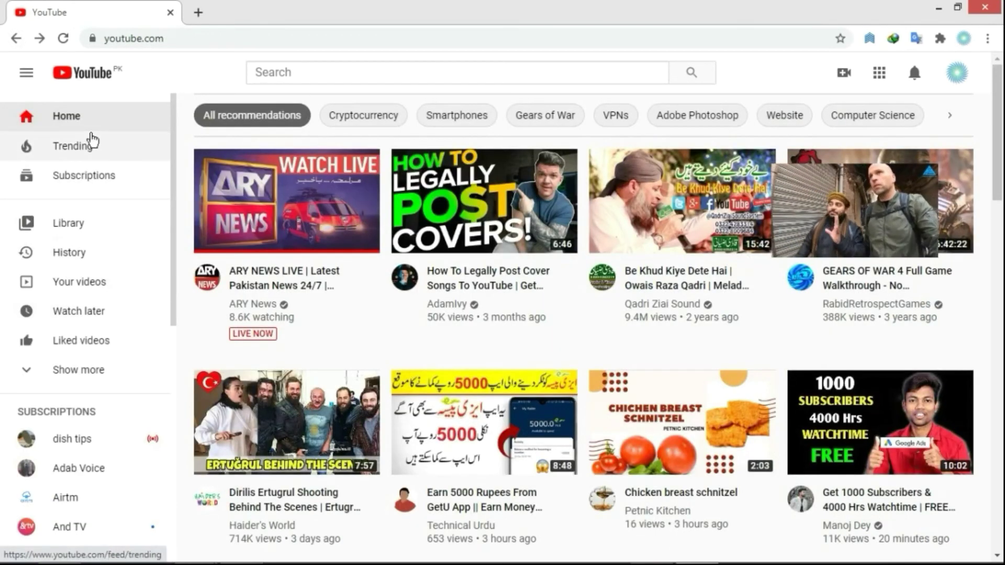
- Browse YouTube's Trending list, then minimize Chrome to reveal µTorrent under the floating video
left_click(87, 159)
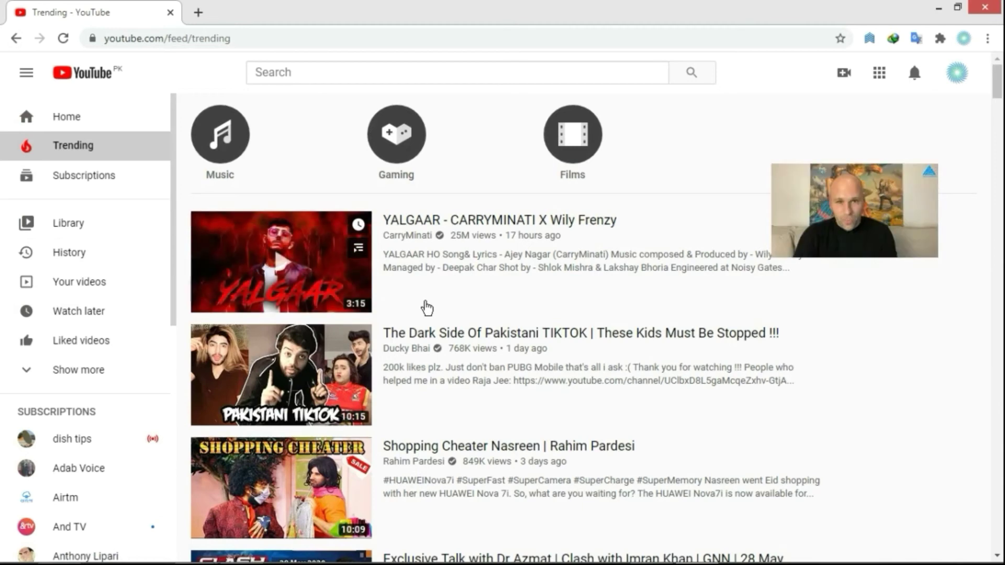
scroll(427, 308, "down", 4)
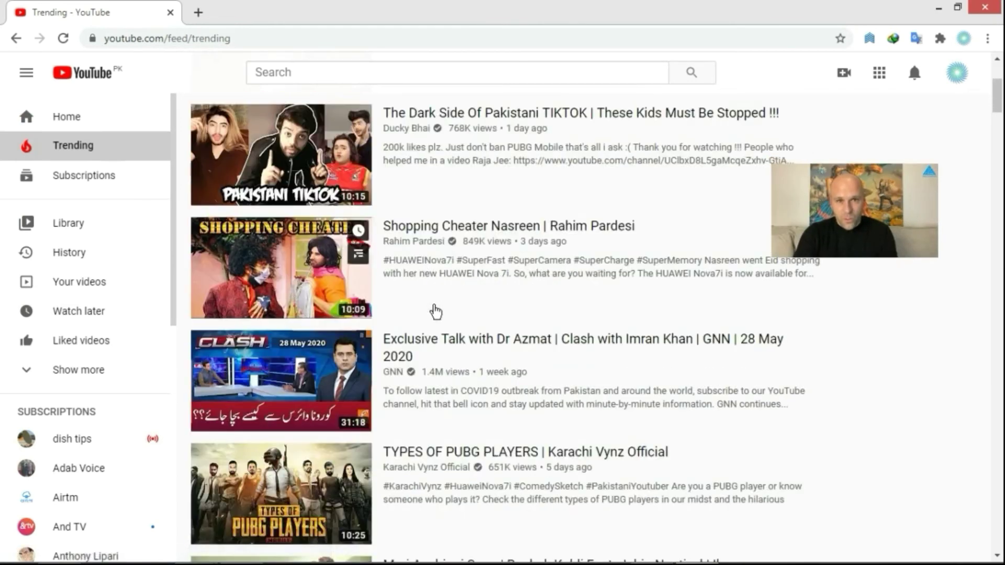
scroll(435, 311, "down", 2)
scroll(435, 311, "down", 2)
scroll(435, 311, "down", 1)
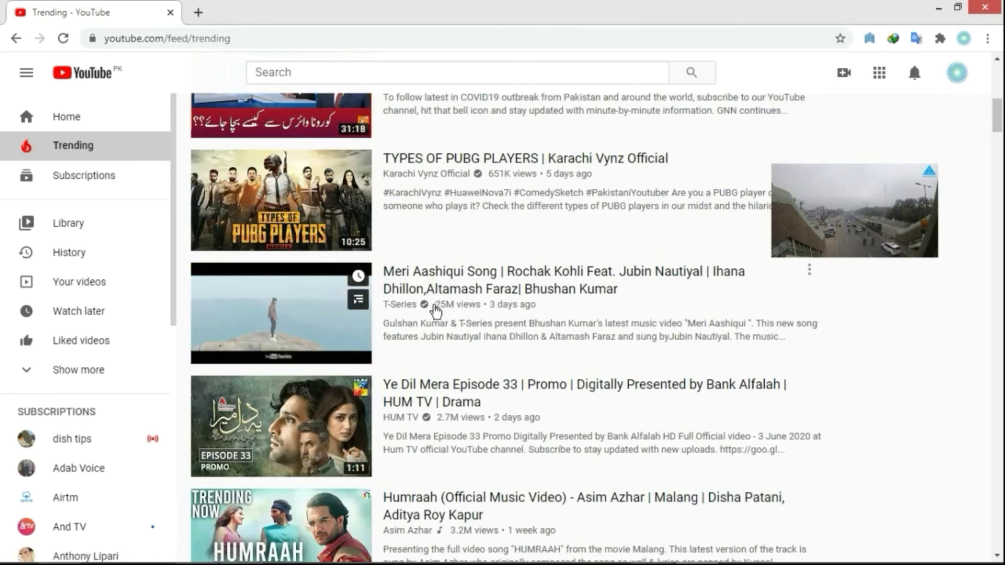
scroll(434, 311, "down", 3)
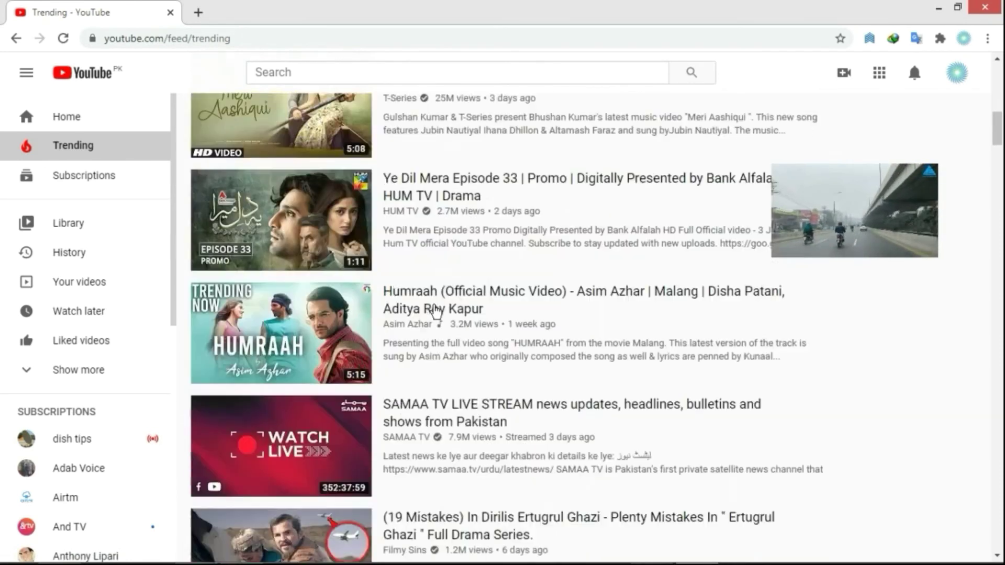
scroll(437, 313, "down", 2)
scroll(434, 313, "down", 1)
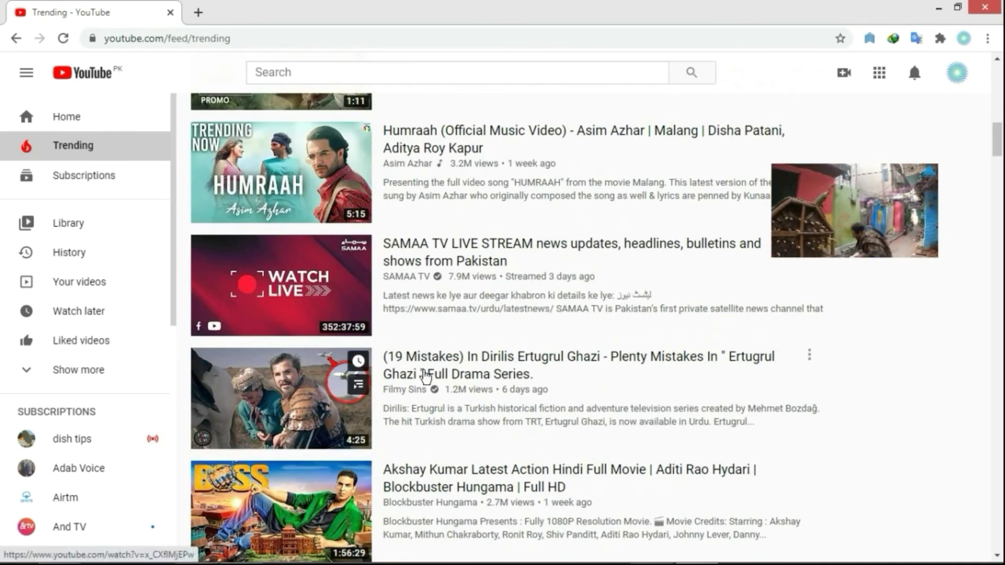
mouse_move(425, 374)
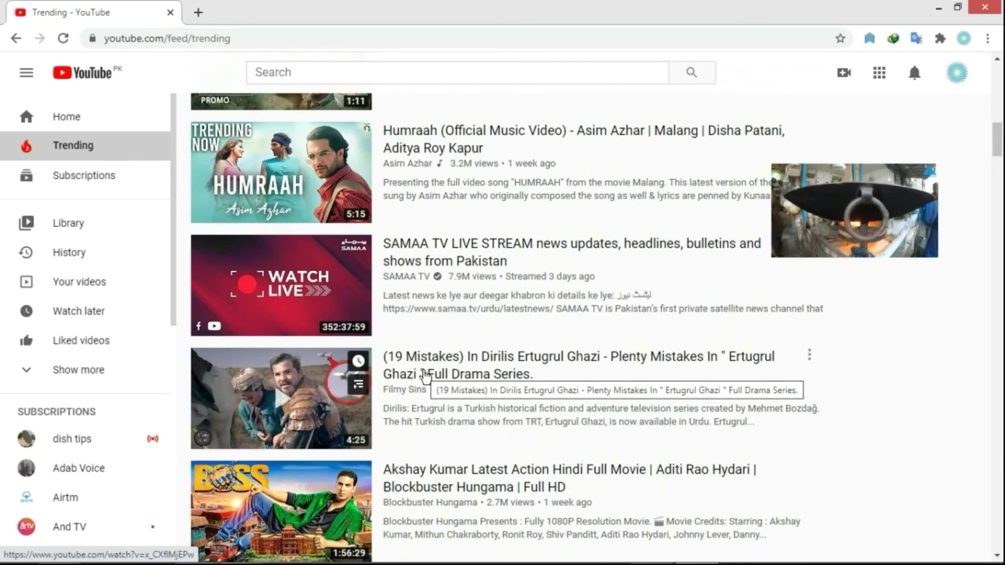
scroll(425, 376, "down", 1)
scroll(425, 376, "down", 3)
scroll(425, 375, "down", 3)
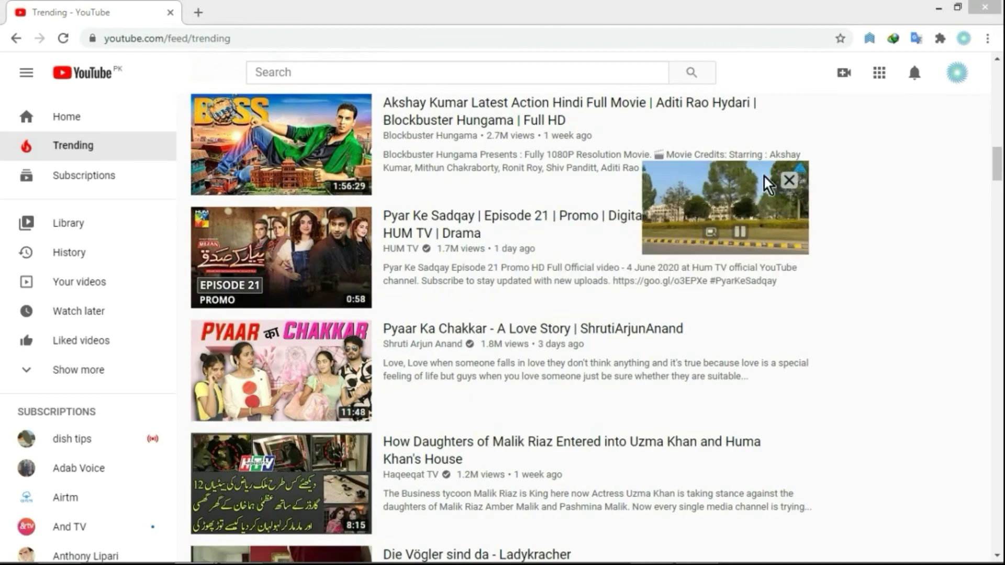
left_click(933, 10)
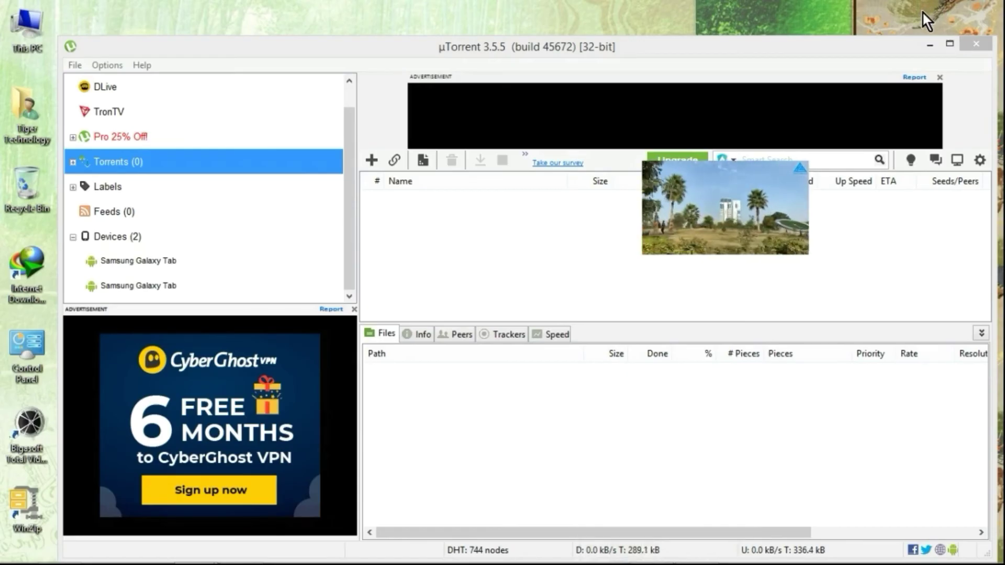
- Move the floating video over the torrent list, check the File menu, then close µTorrent
mouse_move(709, 219)
left_mouse_down()
mouse_move(671, 253)
mouse_move(602, 266)
left_mouse_up()
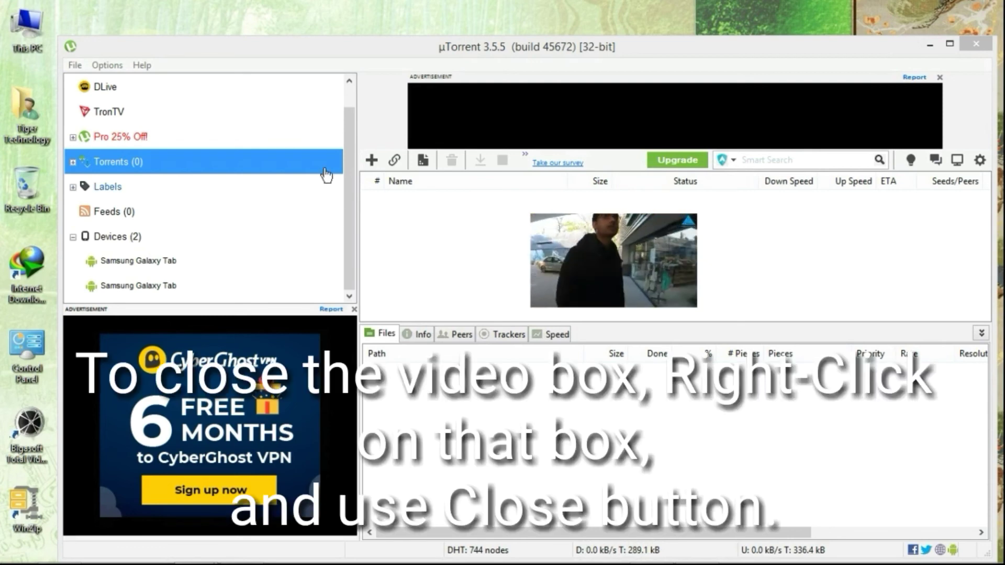
left_click(77, 67)
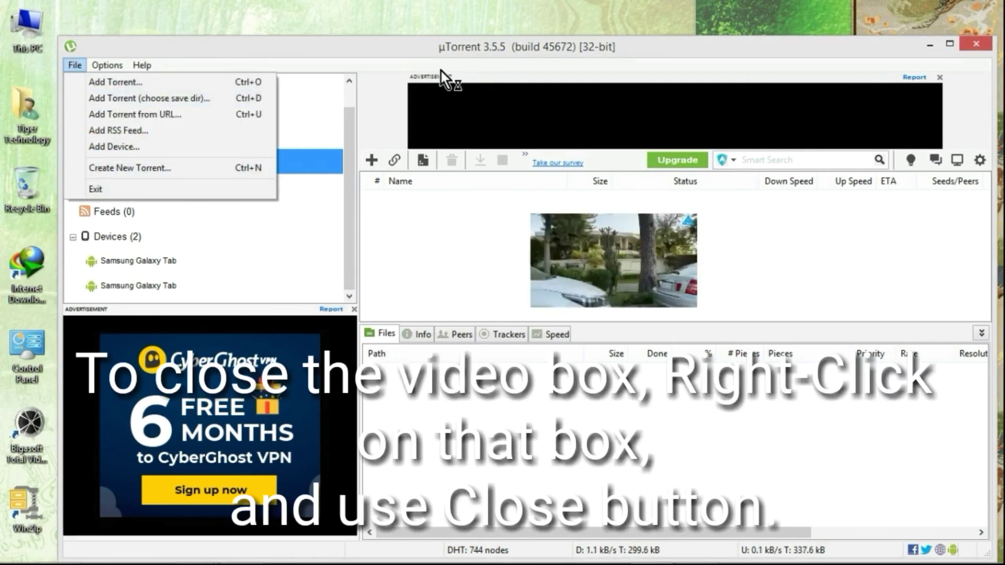
left_click(976, 43)
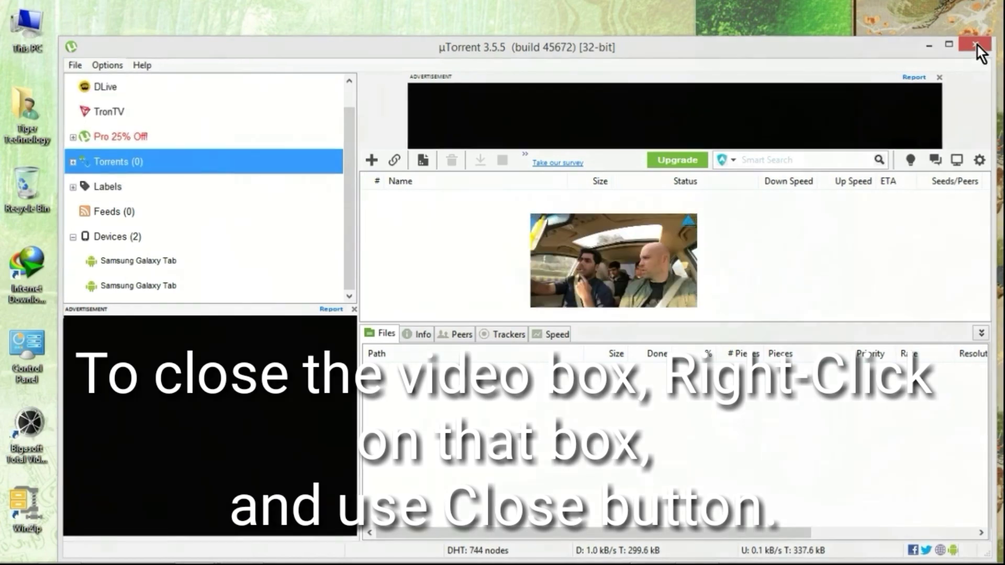
left_click(976, 43)
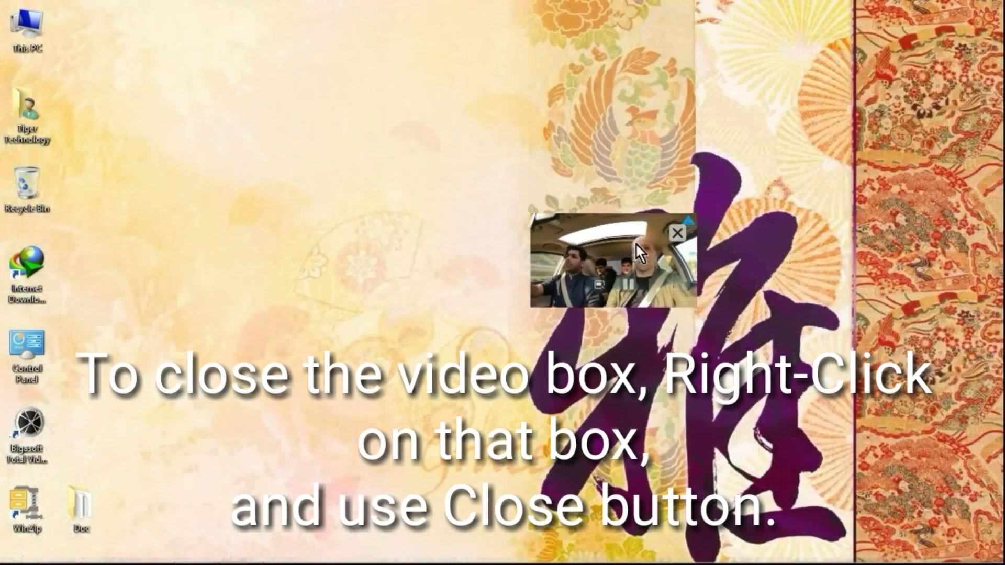
- Move the floating video to the top-left and enlarge it, refresh the desktop, then close the video
mouse_move(636, 243)
left_mouse_down()
mouse_move(580, 146)
mouse_move(343, 112)
left_mouse_up()
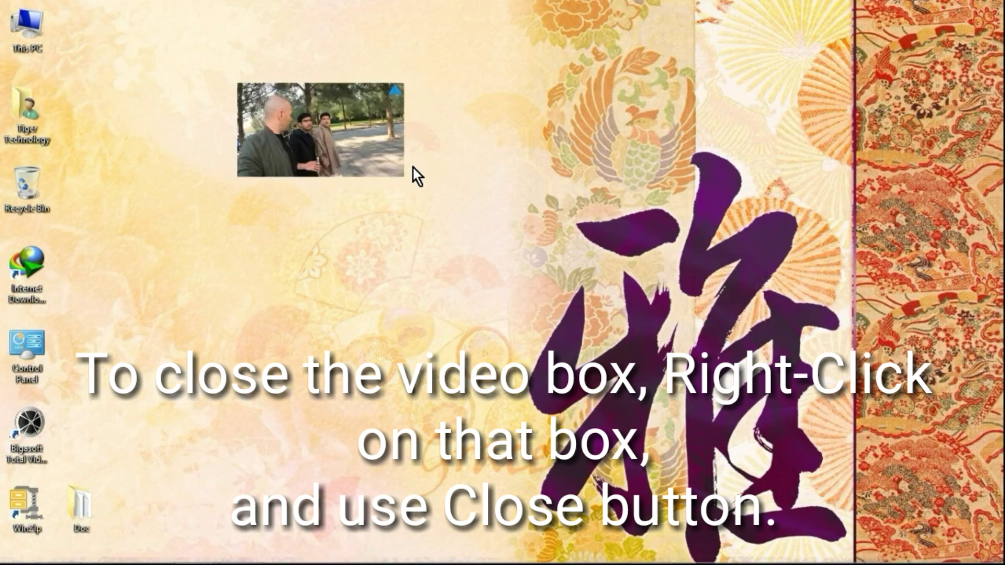
left_click_drag(399, 176, 416, 302)
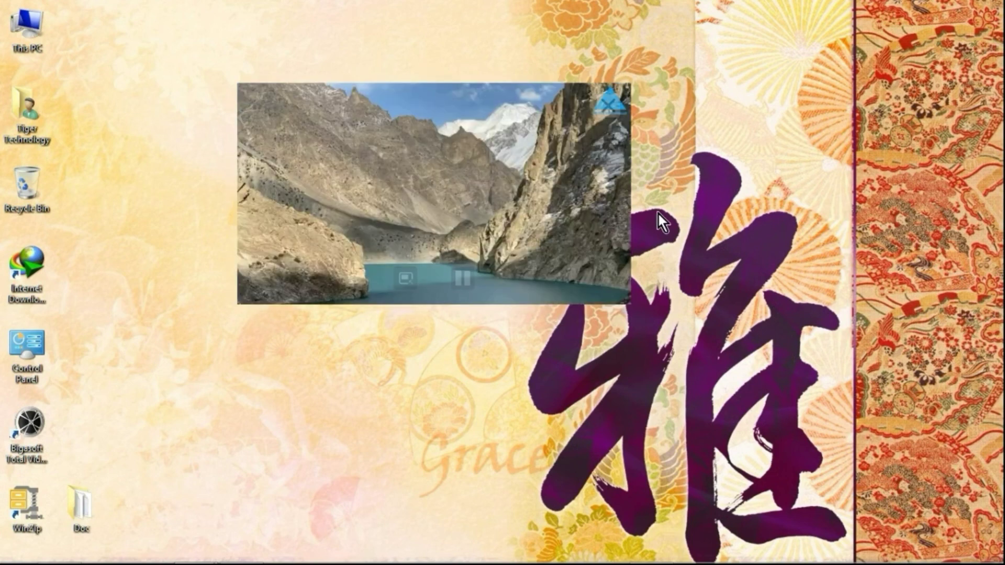
right_click(788, 141)
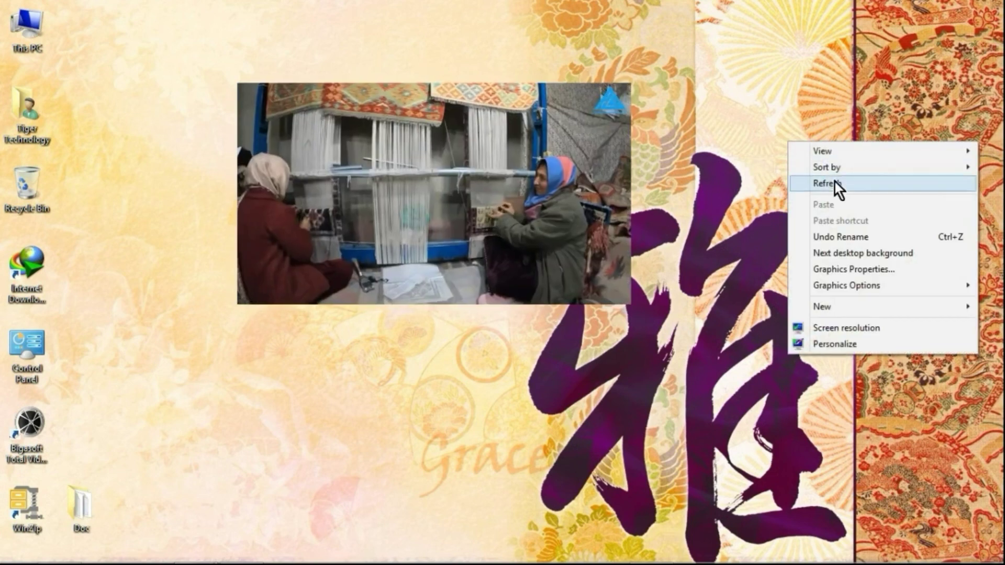
left_click(837, 187)
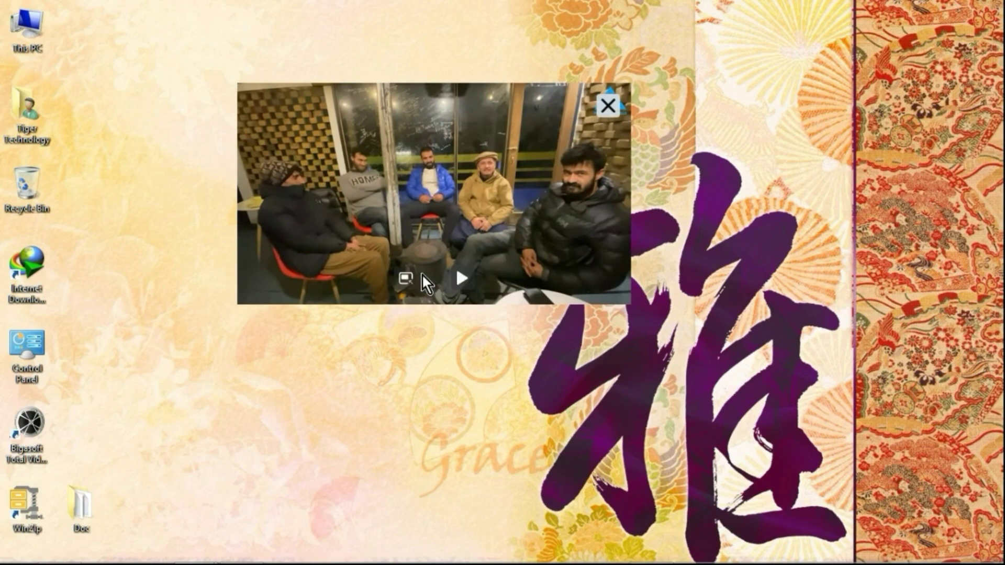
left_click(406, 281)
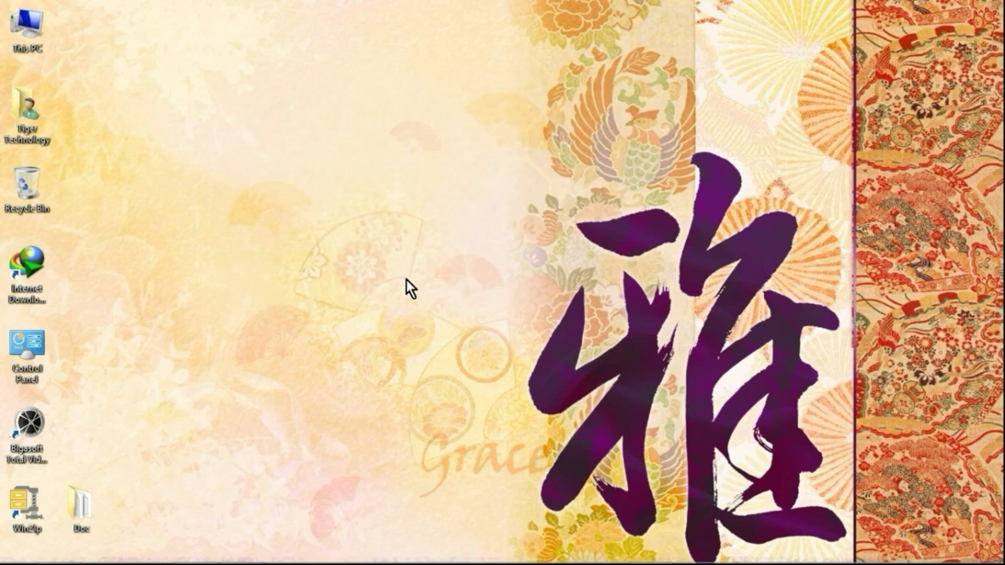